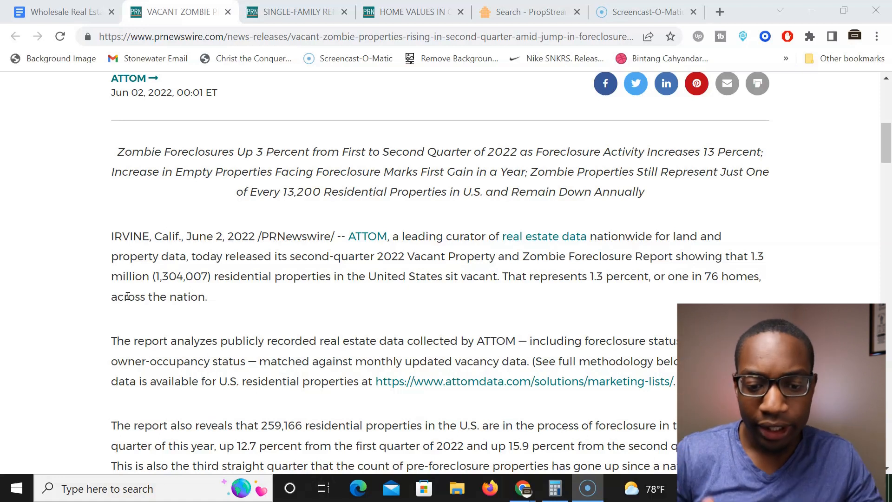
Step: Read the press release's opening paragraphs on vacant U.S. homes, properties in foreclosure and vacant pre-foreclosures in the second quarter of 2022
{"action": "scroll", "coordinate": [127, 296], "scroll_direction": "down", "scroll_amount": 1}
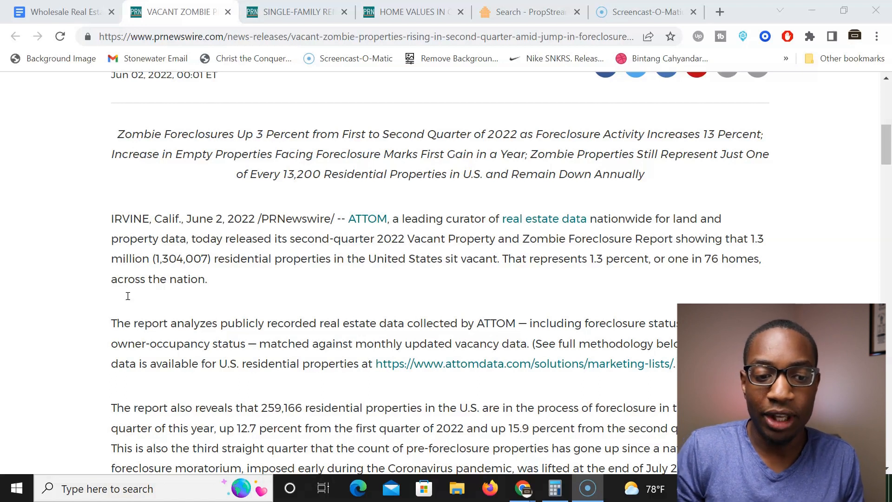
{"action": "scroll", "coordinate": [127, 296], "scroll_direction": "down", "scroll_amount": 1}
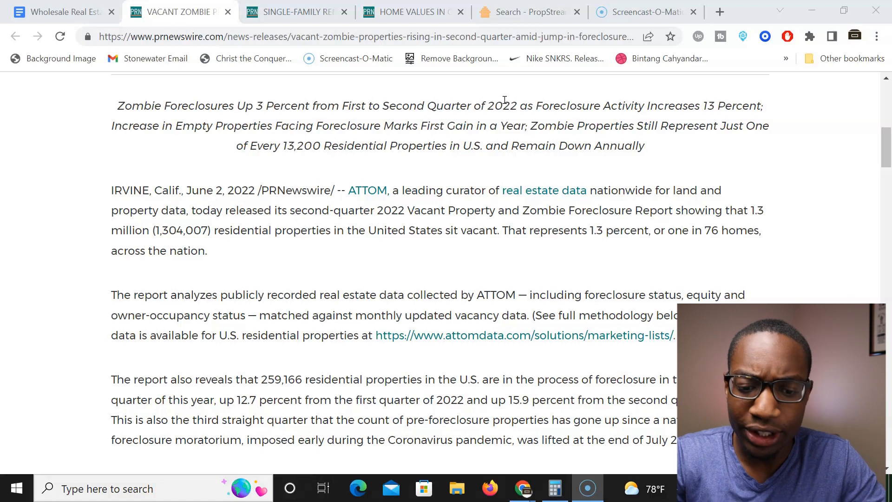
{"action": "scroll", "coordinate": [360, 296], "scroll_direction": "down", "scroll_amount": 1}
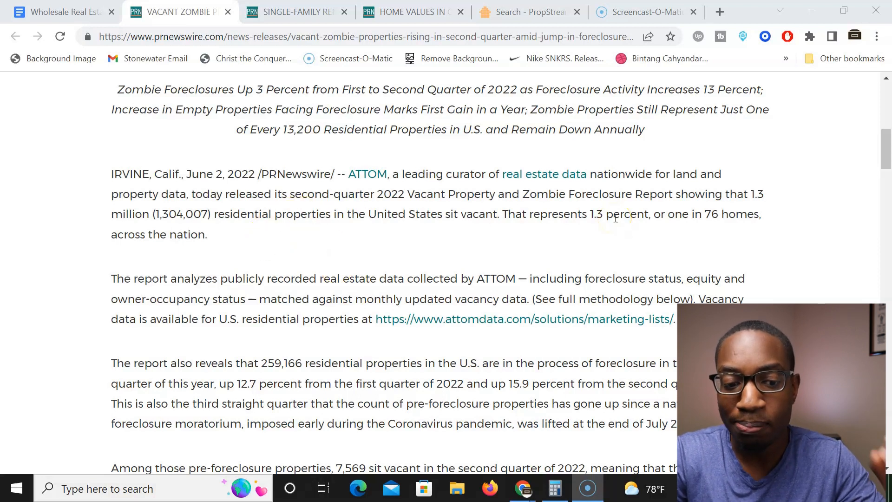
{"action": "left_click_drag", "start_coordinate": [293, 215], "coordinate": [719, 214]}
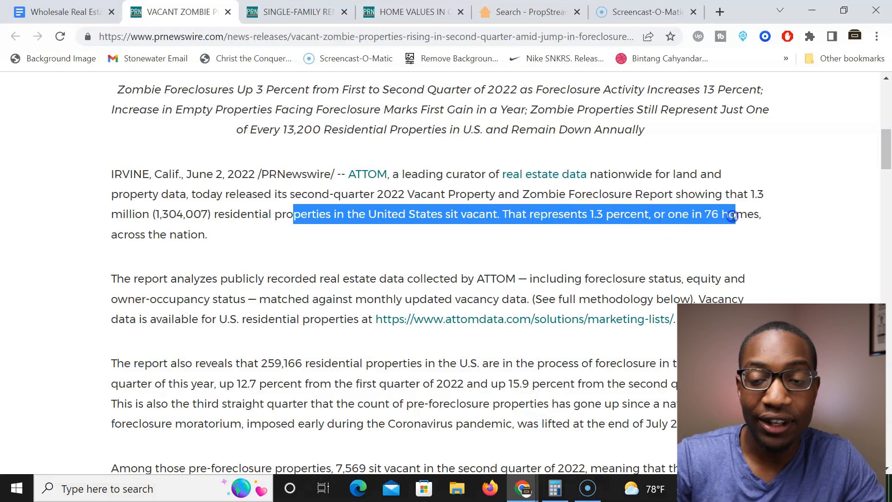
{"action": "left_click", "coordinate": [733, 216]}
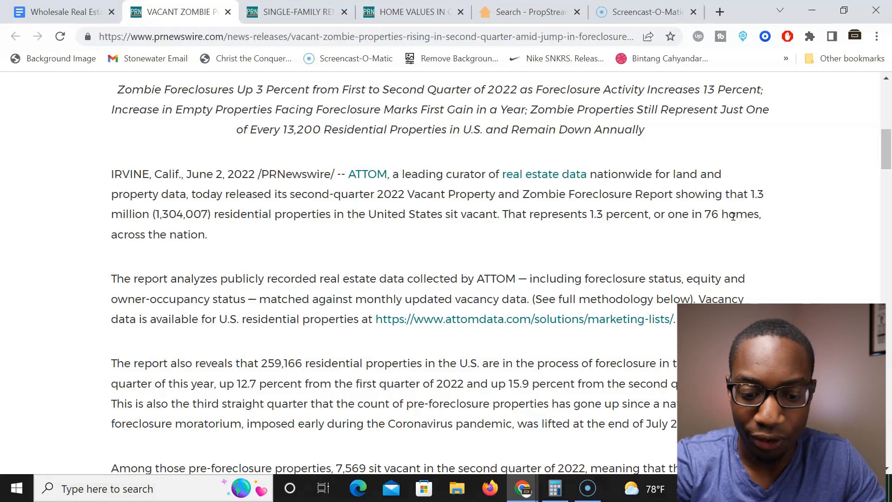
{"action": "scroll", "coordinate": [448, 219], "scroll_direction": "down", "scroll_amount": 5}
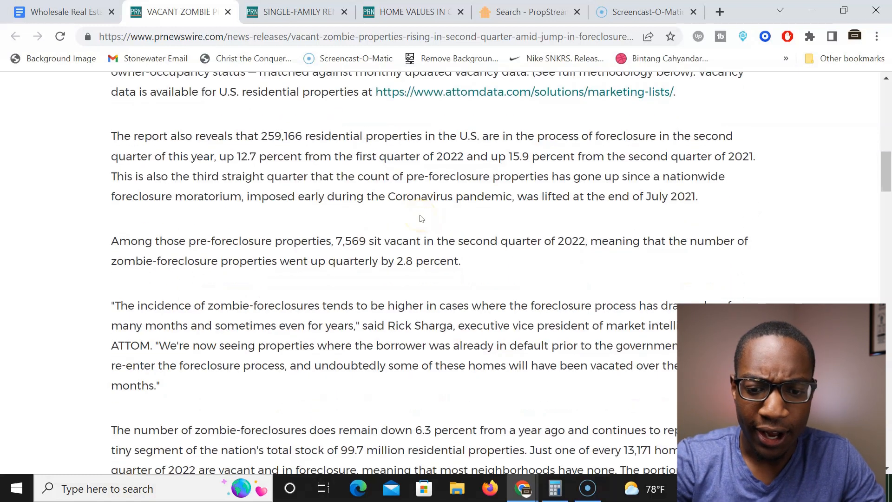
{"action": "scroll", "coordinate": [421, 218], "scroll_direction": "down", "scroll_amount": 1}
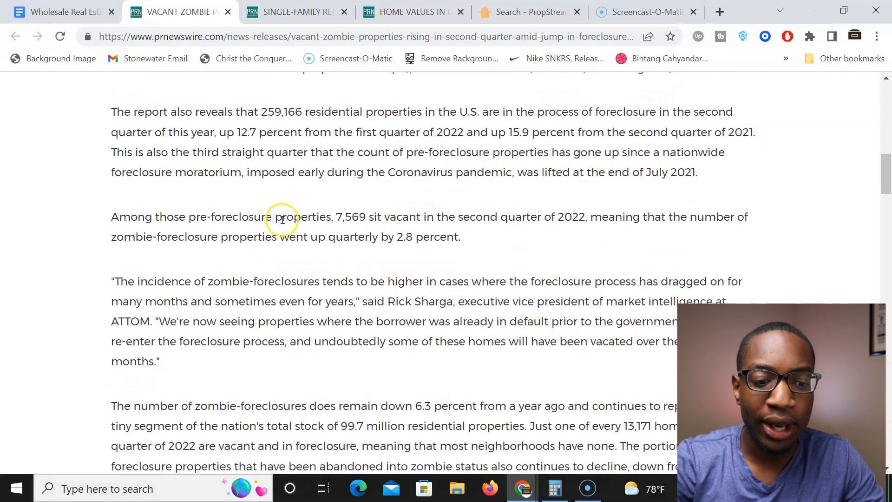
{"action": "left_click_drag", "start_coordinate": [170, 217], "coordinate": [193, 214]}
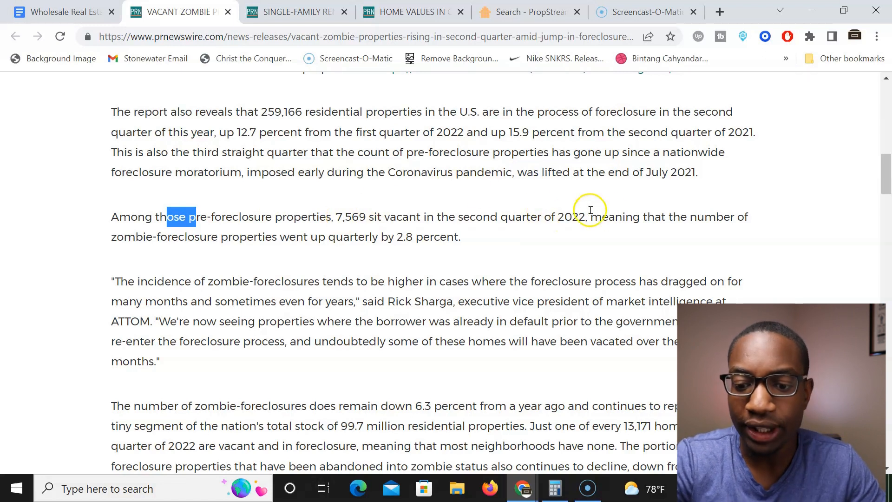
{"action": "left_click", "coordinate": [643, 225]}
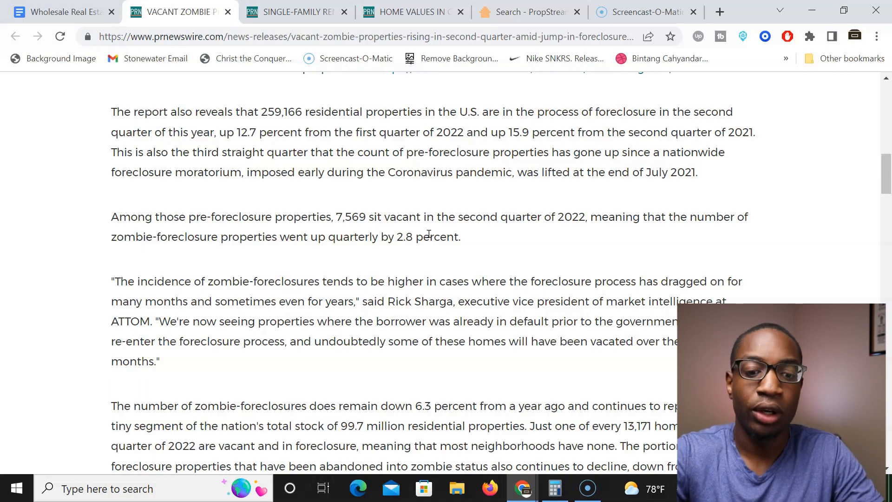
Step: Review the article's paragraphs on zombie-foreclosure trends, median home prices and the equity of homeowners in foreclosure
{"action": "scroll", "coordinate": [428, 234], "scroll_direction": "down", "scroll_amount": 2}
{"action": "scroll", "coordinate": [428, 233], "scroll_direction": "down", "scroll_amount": 2}
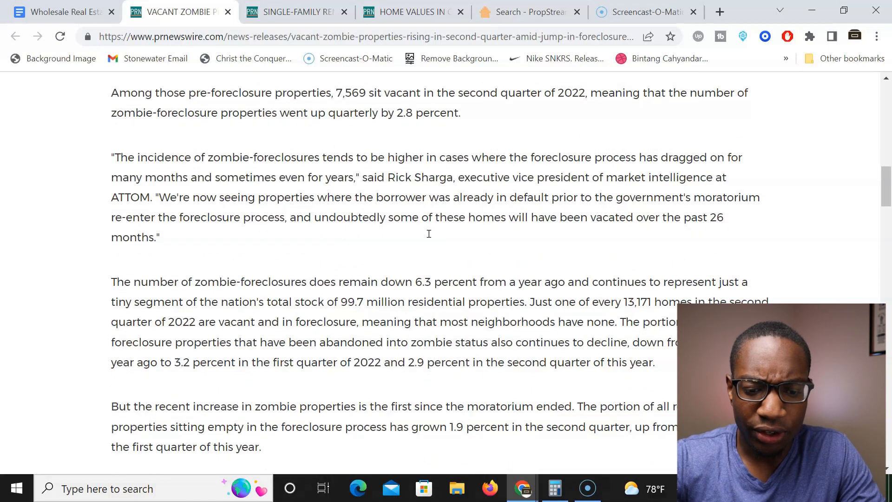
{"action": "scroll", "coordinate": [429, 233], "scroll_direction": "down", "scroll_amount": 3}
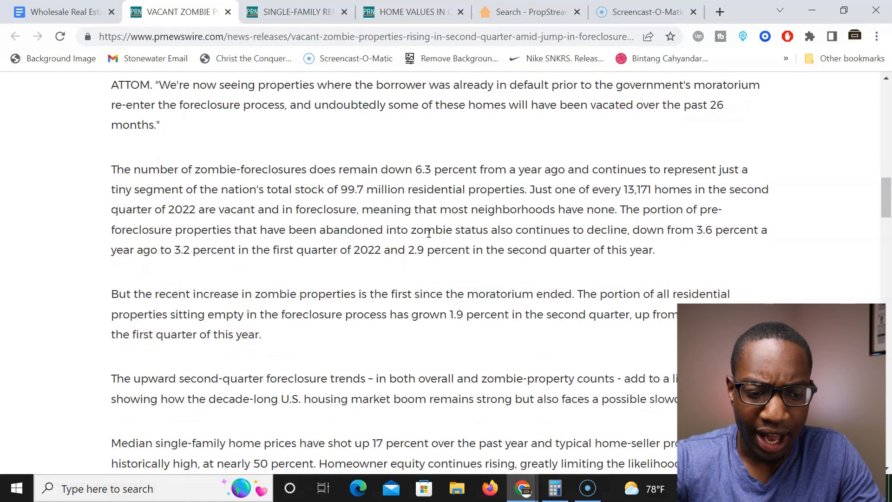
{"action": "scroll", "coordinate": [428, 233], "scroll_direction": "down", "scroll_amount": 3}
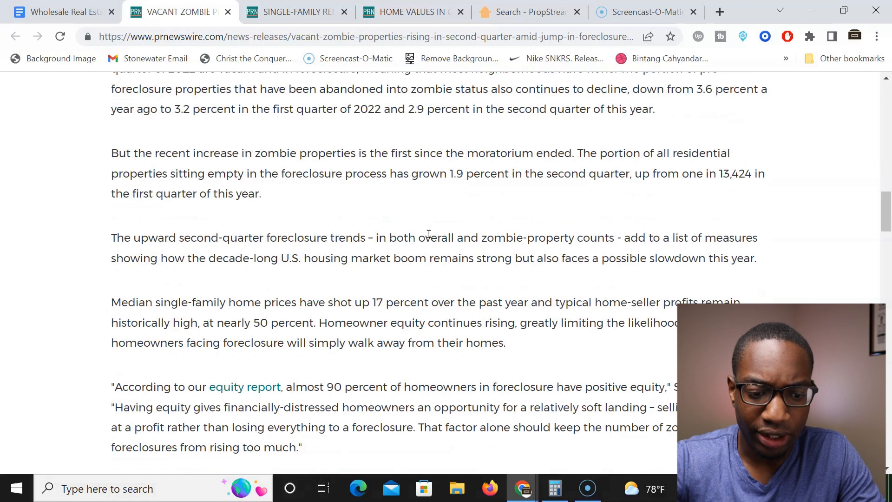
{"action": "scroll", "coordinate": [428, 234], "scroll_direction": "down", "scroll_amount": 1}
{"action": "scroll", "coordinate": [429, 233], "scroll_direction": "down", "scroll_amount": 2}
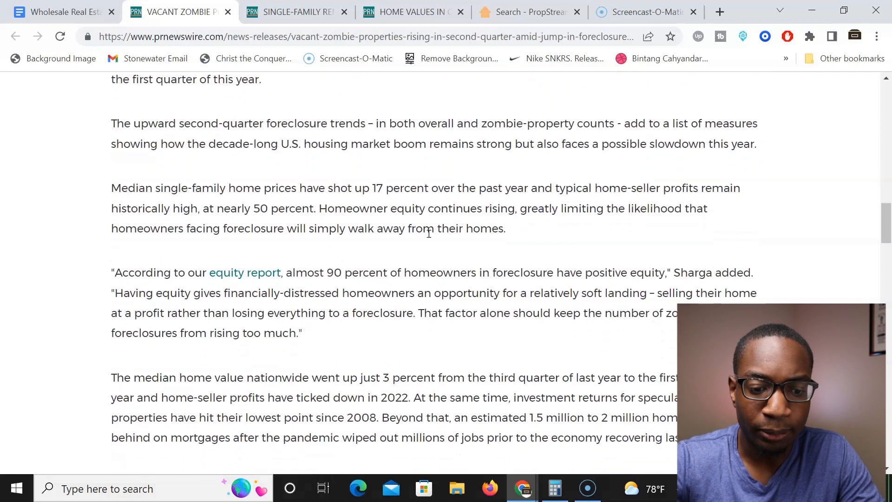
{"action": "scroll", "coordinate": [290, 274], "scroll_direction": "down", "scroll_amount": 1}
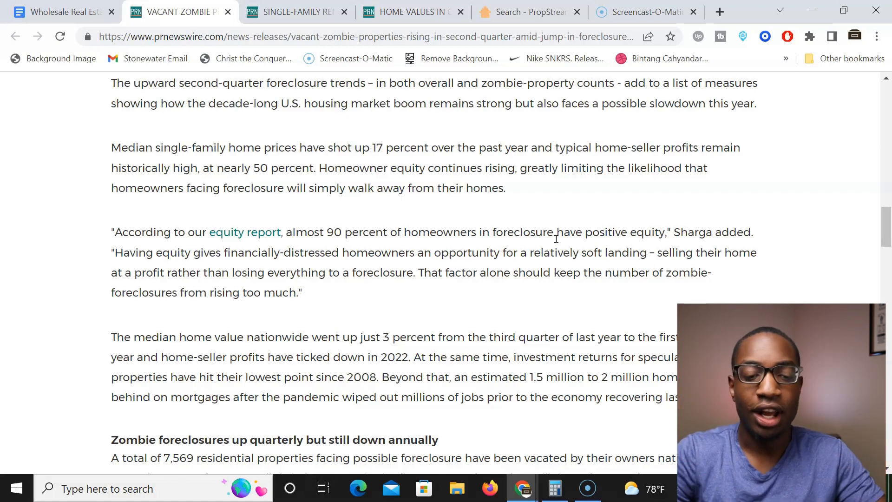
{"action": "left_click", "coordinate": [527, 245]}
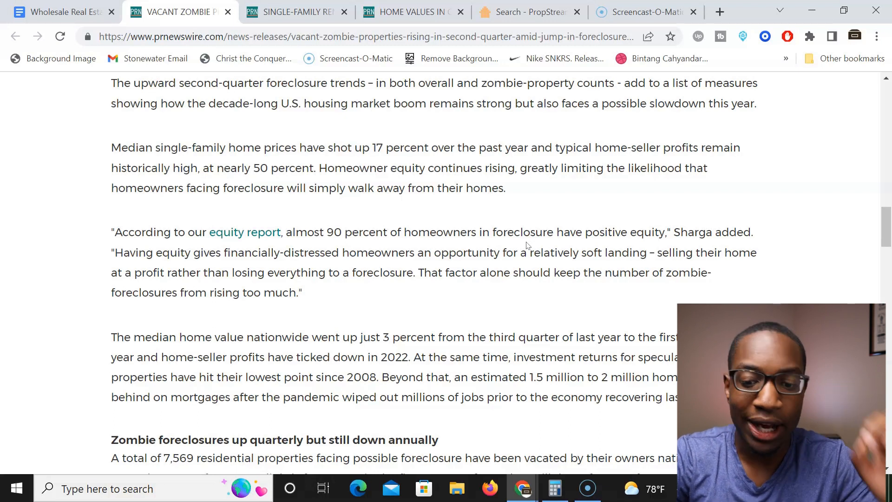
Step: Examine the article's state-by-state changes in zombie foreclosures and its section on overall vacancy rates
{"action": "scroll", "coordinate": [526, 245], "scroll_direction": "down", "scroll_amount": 2}
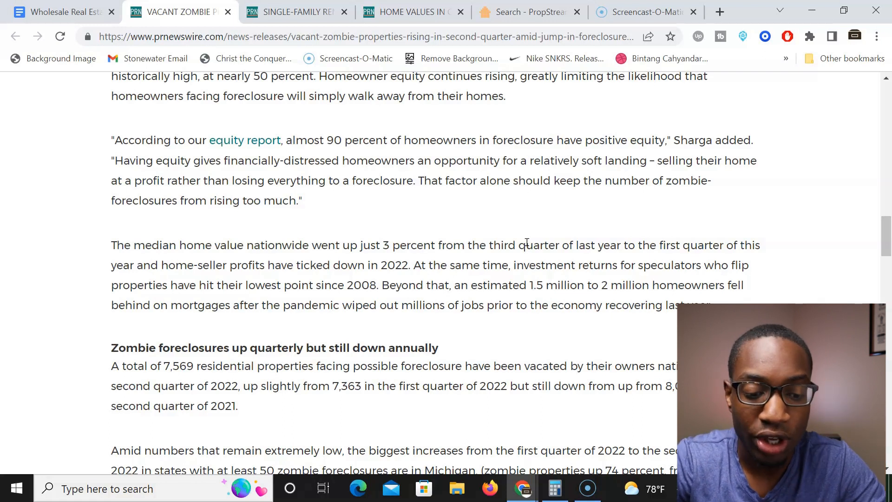
{"action": "scroll", "coordinate": [527, 243], "scroll_direction": "down", "scroll_amount": 2}
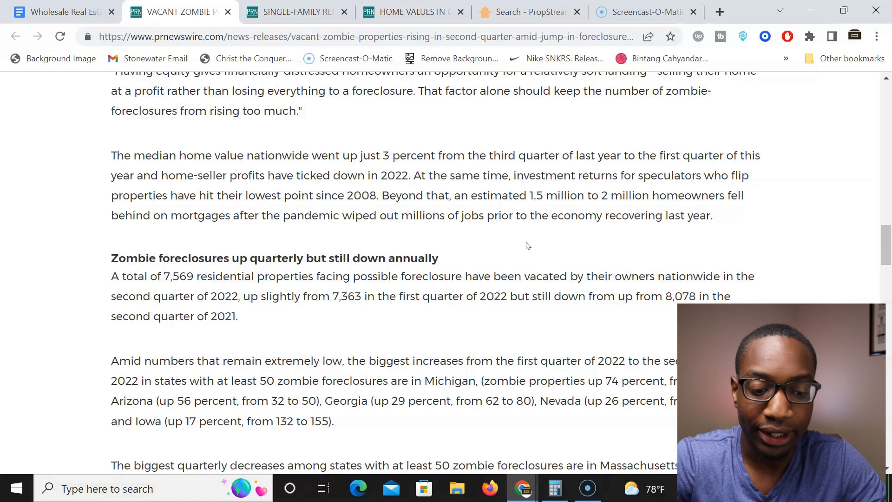
{"action": "scroll", "coordinate": [528, 245], "scroll_direction": "down", "scroll_amount": 4}
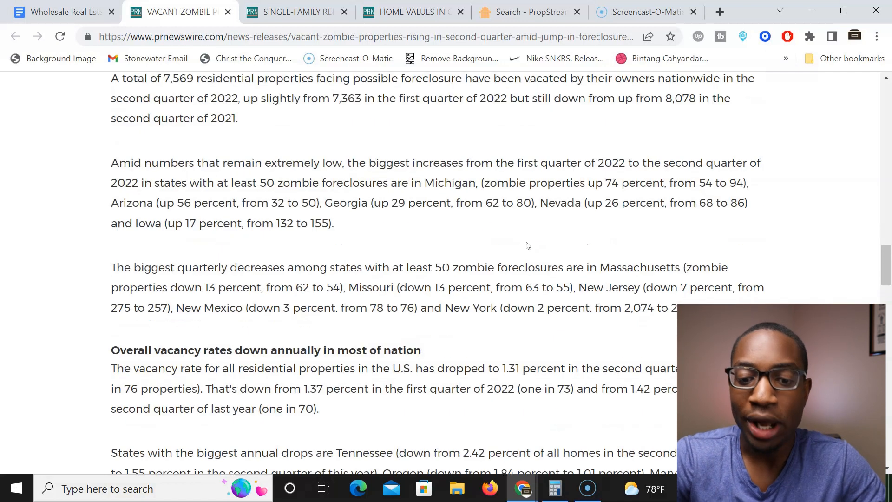
{"action": "left_click", "coordinate": [377, 185]}
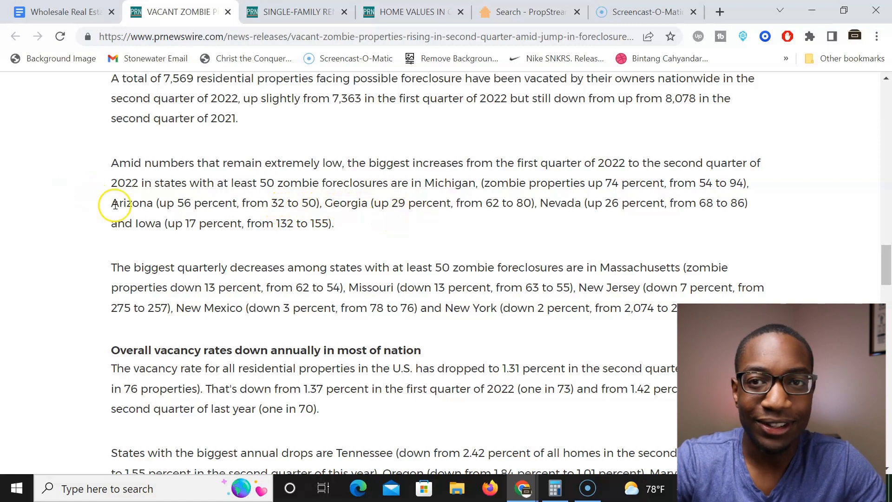
{"action": "left_click_drag", "start_coordinate": [115, 205], "coordinate": [160, 204]}
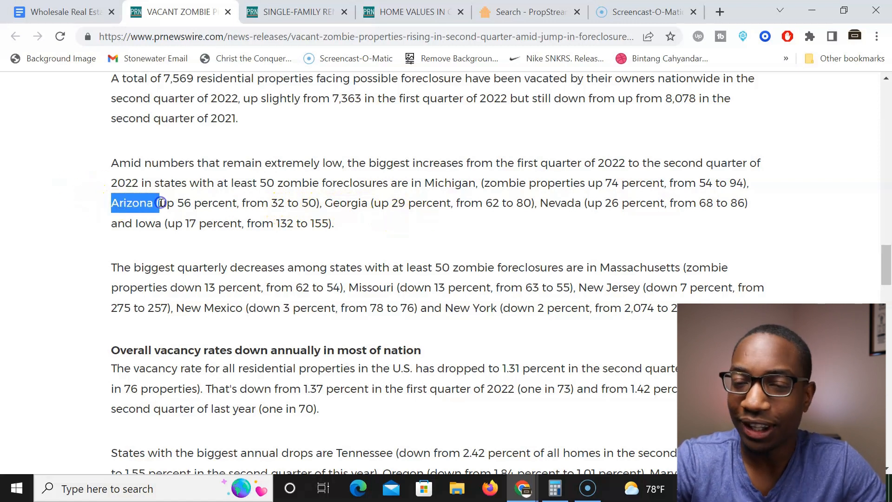
{"action": "left_click_drag", "start_coordinate": [340, 203], "coordinate": [354, 206]}
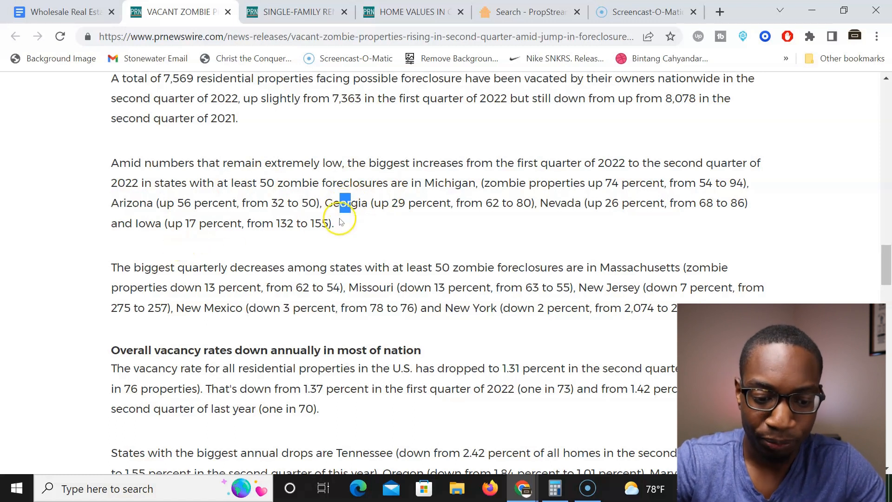
{"action": "scroll", "coordinate": [340, 222], "scroll_direction": "down", "scroll_amount": 1}
{"action": "scroll", "coordinate": [341, 222], "scroll_direction": "down", "scroll_amount": 4}
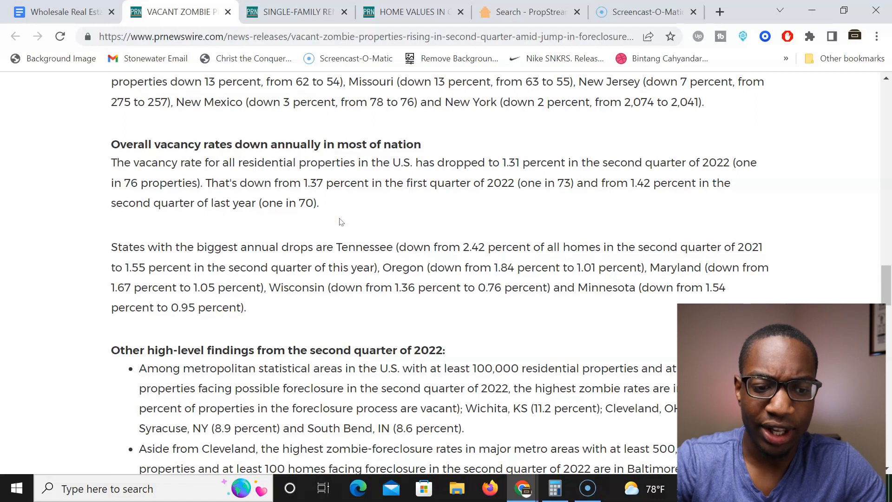
{"action": "left_click_drag", "start_coordinate": [119, 145], "coordinate": [401, 143]}
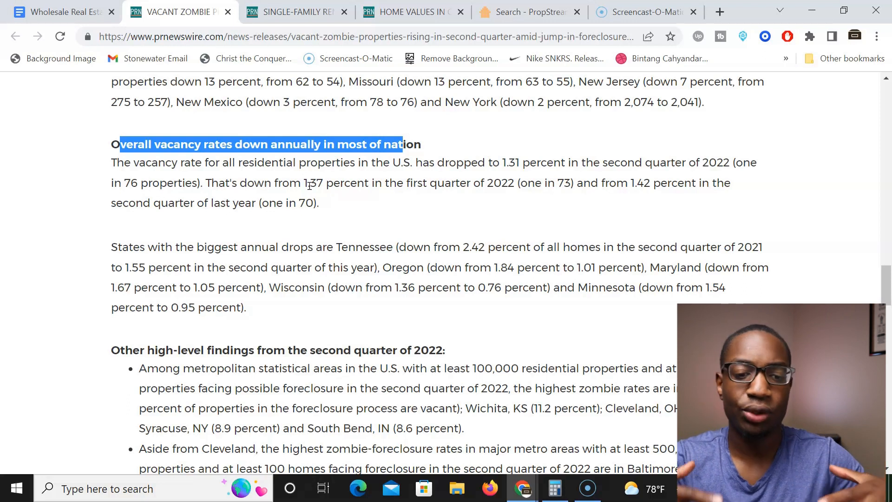
{"action": "scroll", "coordinate": [310, 186], "scroll_direction": "down", "scroll_amount": 1}
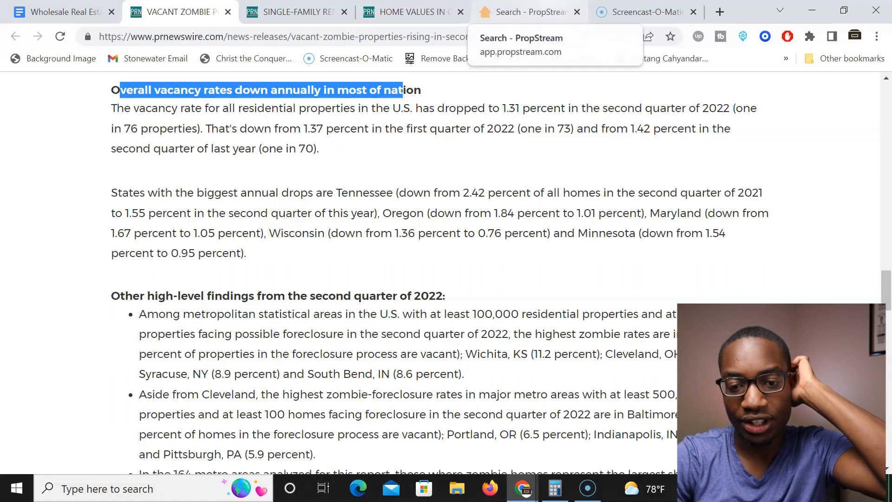
Step: Switch to PropStream and open the search filter options for Atlanta, GA
{"action": "left_click", "coordinate": [525, 11]}
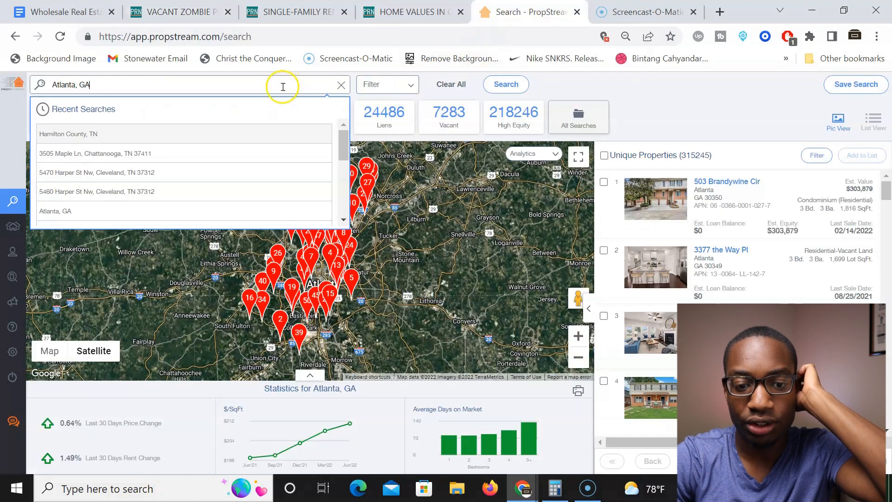
{"action": "left_click", "coordinate": [397, 85]}
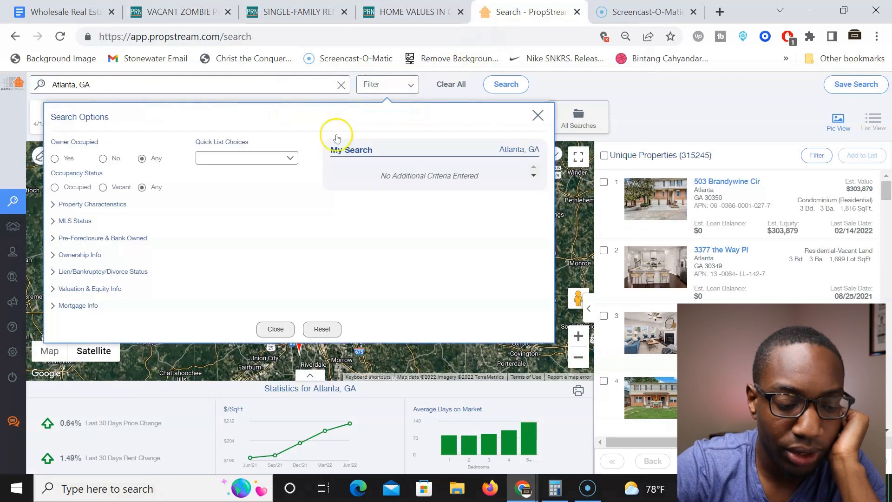
Step: Filter the Atlanta, GA search by the Zombie Properties quick list, and clear that quick list choice again
{"action": "left_click", "coordinate": [289, 158]}
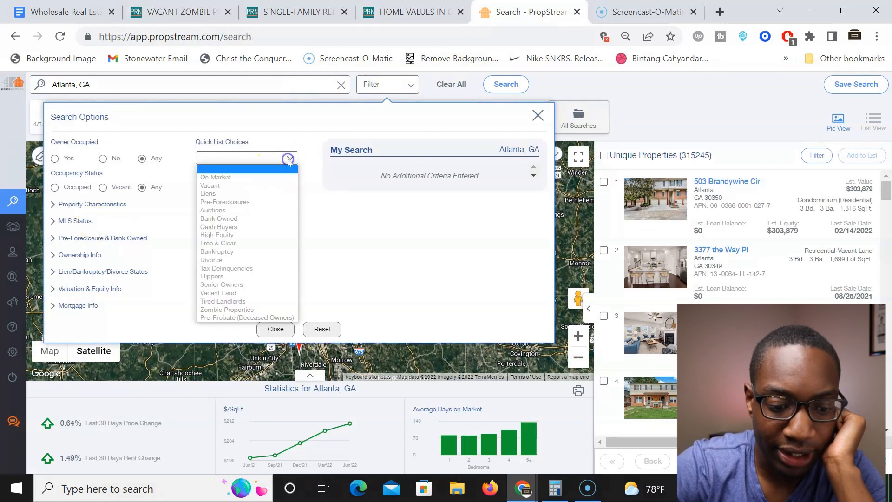
{"action": "left_click", "coordinate": [235, 311]}
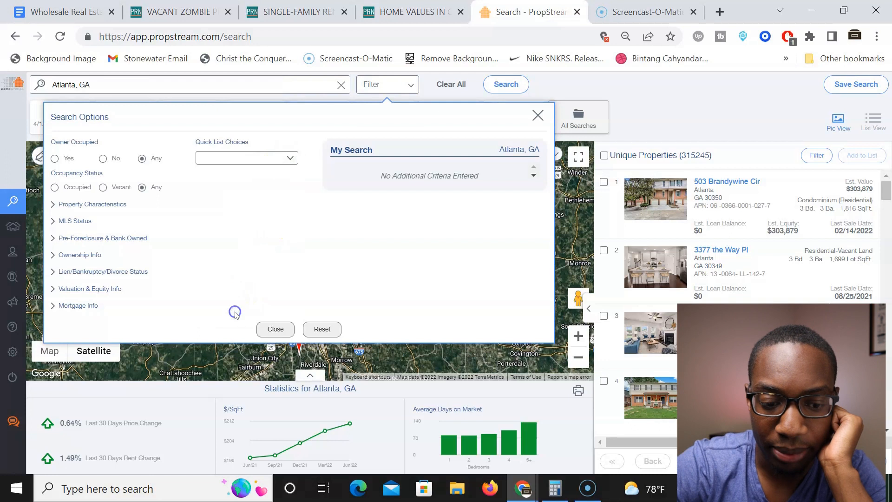
{"action": "left_click", "coordinate": [282, 327]}
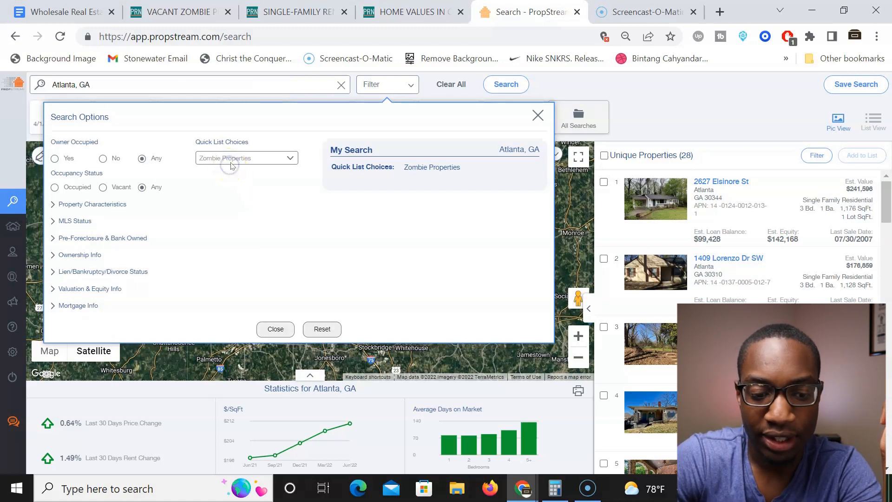
{"action": "left_click", "coordinate": [246, 158]}
{"action": "left_click", "coordinate": [230, 169]}
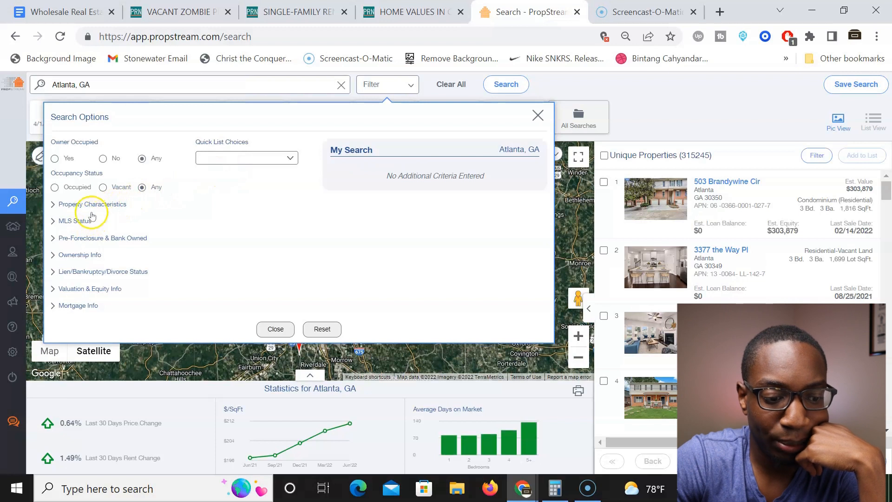
Step: Filter the Atlanta, GA search to foreclosure status Notice of Default / Lis Pendens and occupancy status Vacant
{"action": "left_click", "coordinate": [87, 239]}
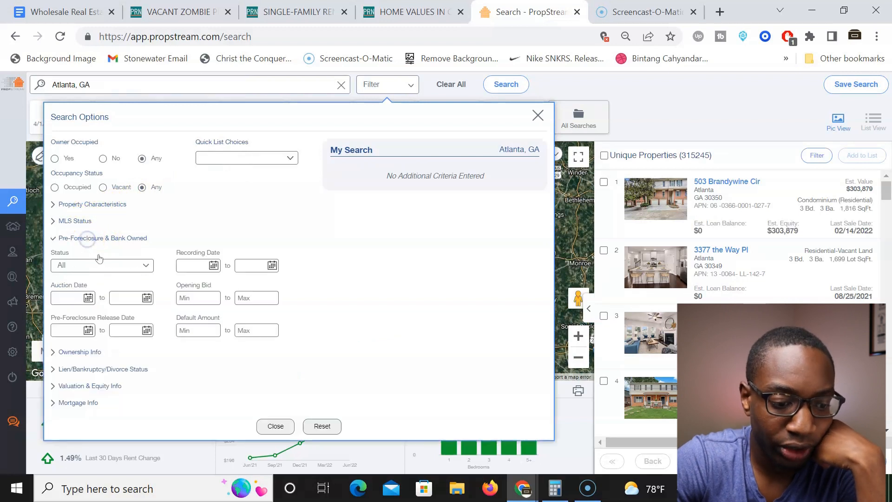
{"action": "left_click", "coordinate": [112, 267]}
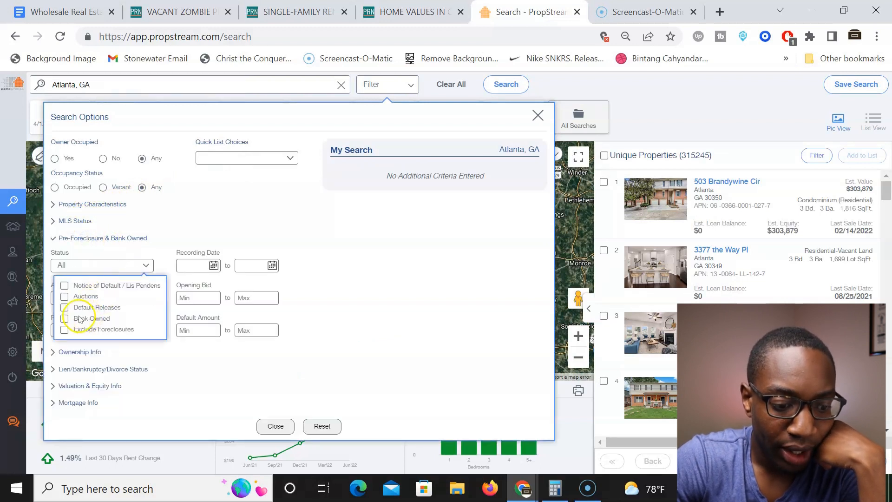
{"action": "left_click", "coordinate": [64, 286]}
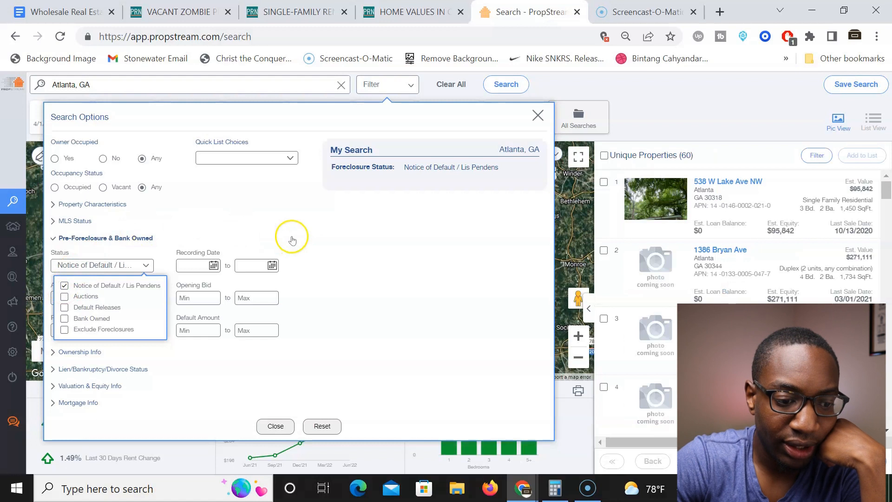
{"action": "left_click", "coordinate": [103, 187]}
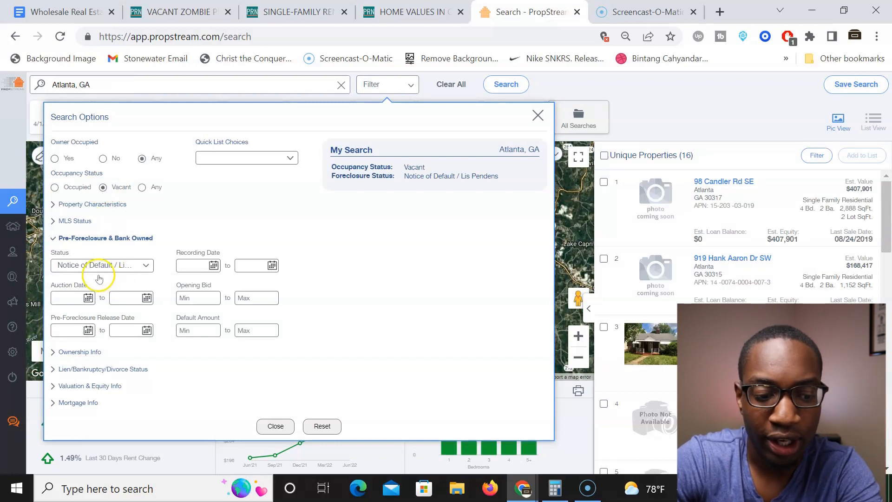
{"action": "left_click", "coordinate": [79, 268]}
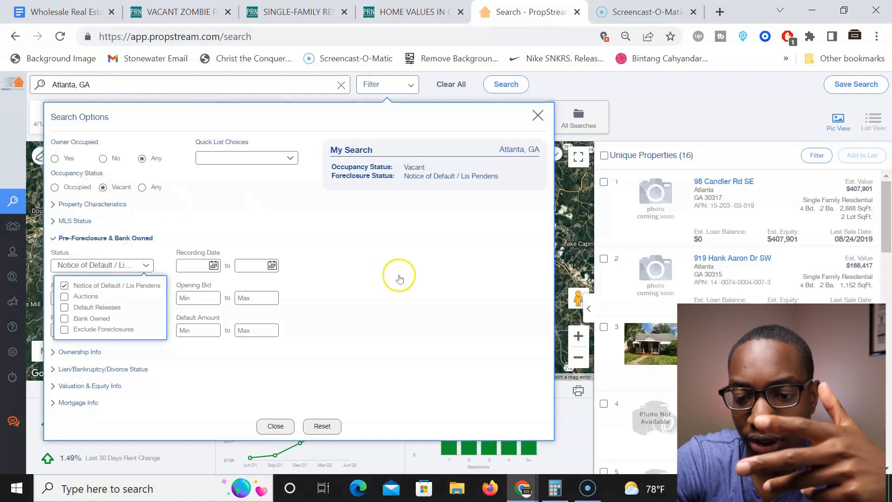
Step: Add the Zombie Properties quick list to the Atlanta, GA search, and remove the foreclosure status and Vacant occupancy filters
{"action": "left_click", "coordinate": [293, 158]}
{"action": "left_click", "coordinate": [246, 310]}
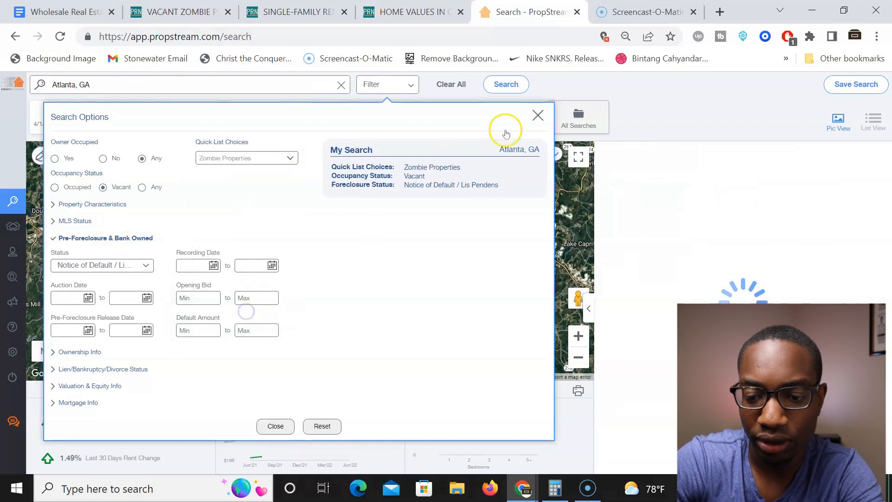
{"action": "left_click", "coordinate": [534, 185]}
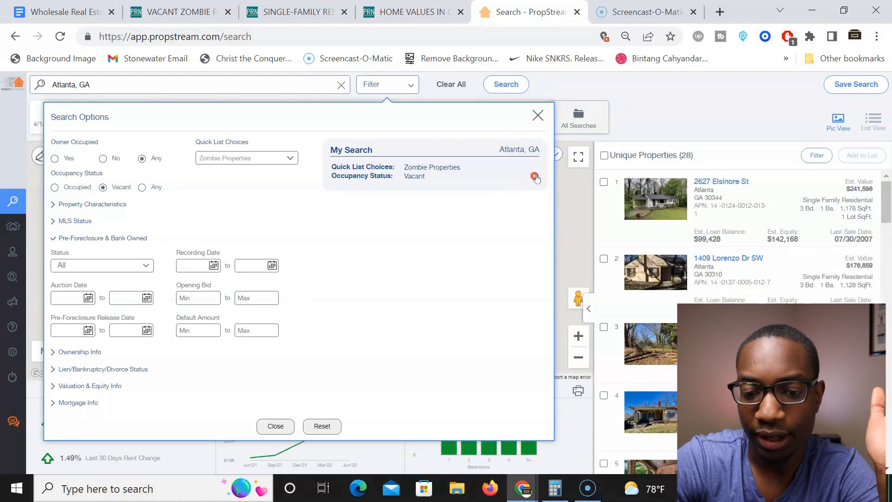
{"action": "left_click", "coordinate": [535, 176]}
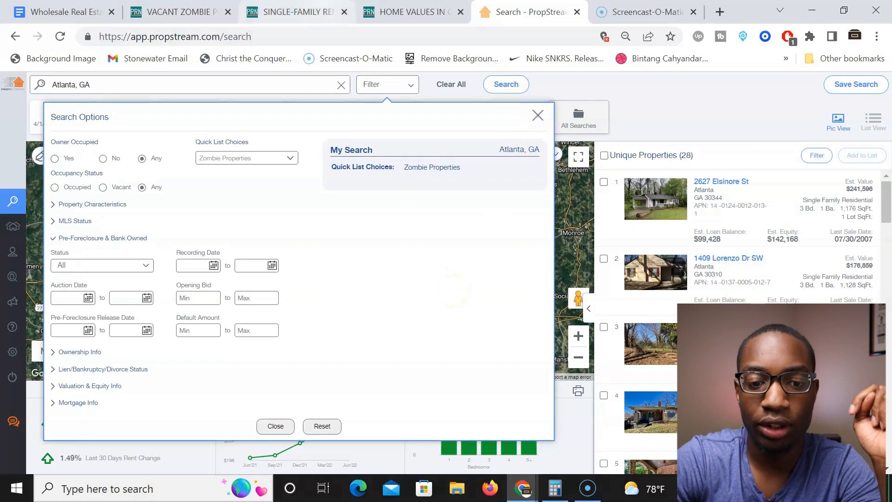
Step: Open the article on dropping single-family rental returns and read its findings on rental yields by market price
{"action": "key", "text": "ctrl+3"}
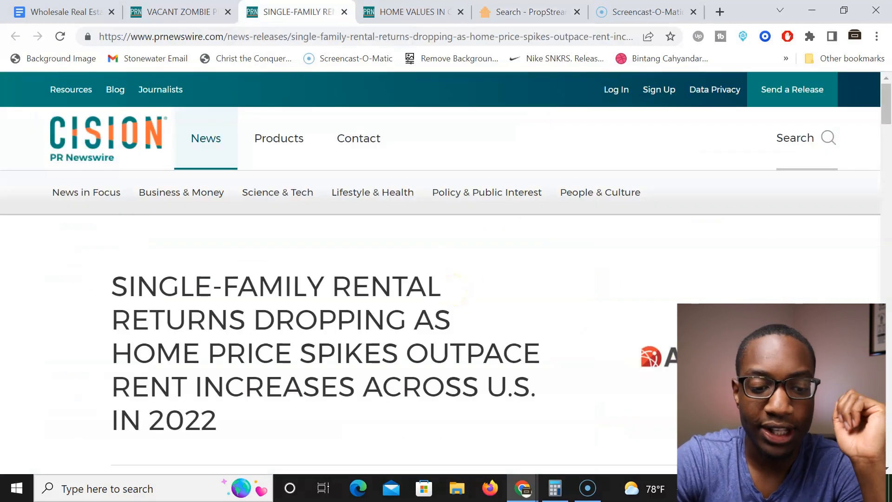
{"action": "scroll", "coordinate": [213, 355], "scroll_direction": "down", "scroll_amount": 4}
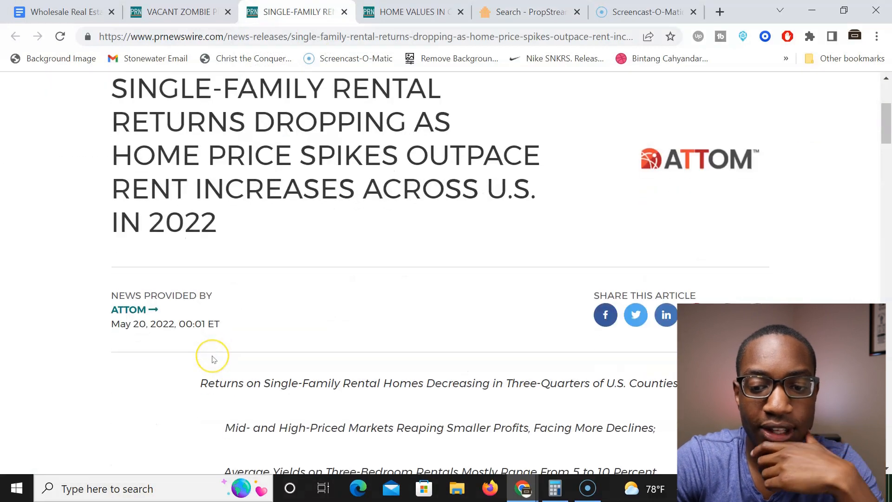
{"action": "scroll", "coordinate": [213, 359], "scroll_direction": "down", "scroll_amount": 1}
{"action": "scroll", "coordinate": [213, 359], "scroll_direction": "up", "scroll_amount": 1}
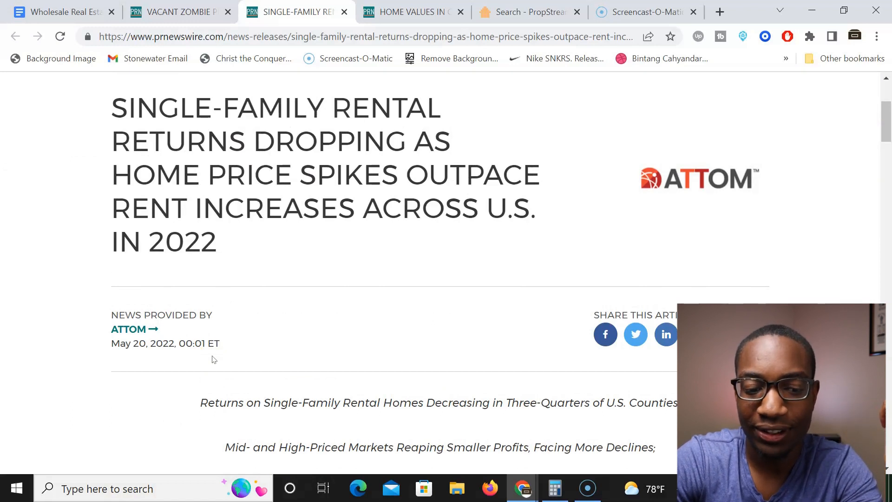
{"action": "scroll", "coordinate": [214, 359], "scroll_direction": "down", "scroll_amount": 10}
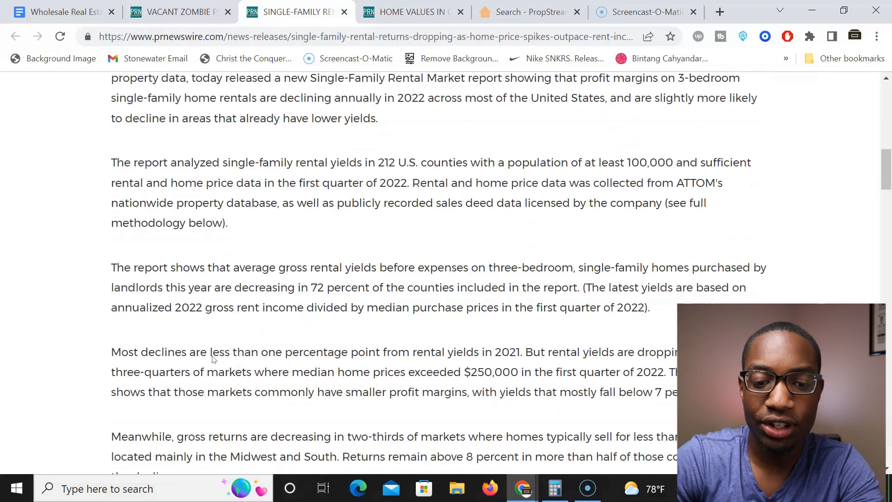
{"action": "scroll", "coordinate": [213, 358], "scroll_direction": "down", "scroll_amount": 3}
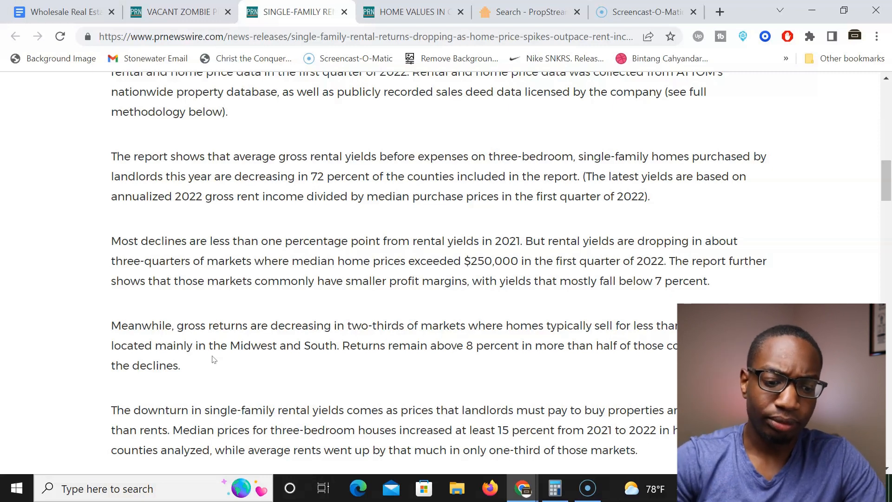
{"action": "scroll", "coordinate": [213, 359], "scroll_direction": "down", "scroll_amount": 5}
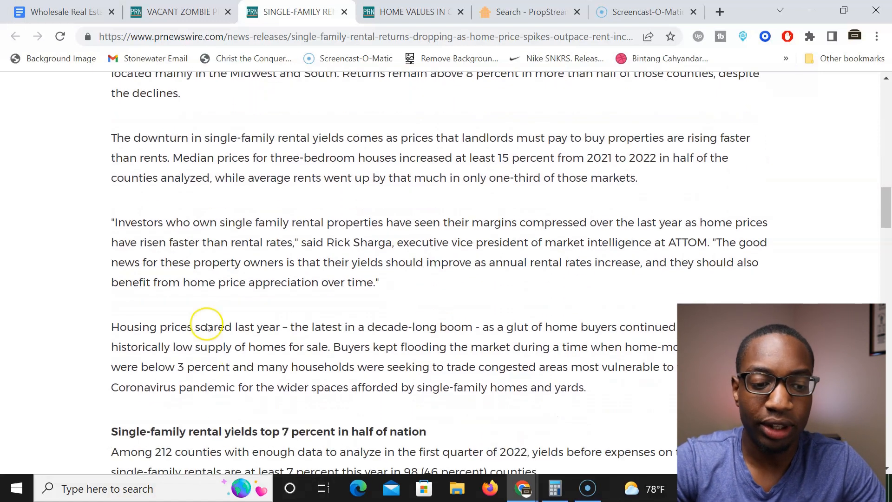
Step: Highlight and read the quote on investors' compressed margins and improving yields from annual rent increases
{"action": "left_click_drag", "start_coordinate": [114, 223], "coordinate": [343, 256]}
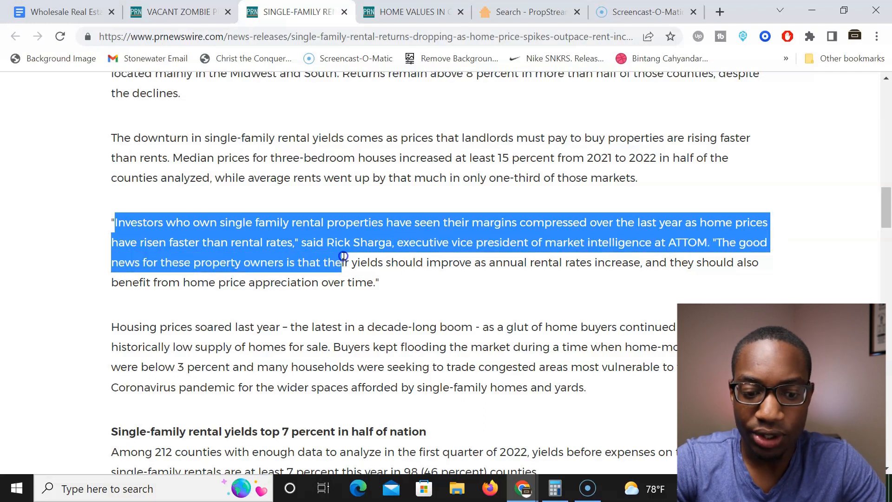
{"action": "left_click", "coordinate": [344, 256]}
{"action": "left_click_drag", "start_coordinate": [259, 263], "coordinate": [750, 284]}
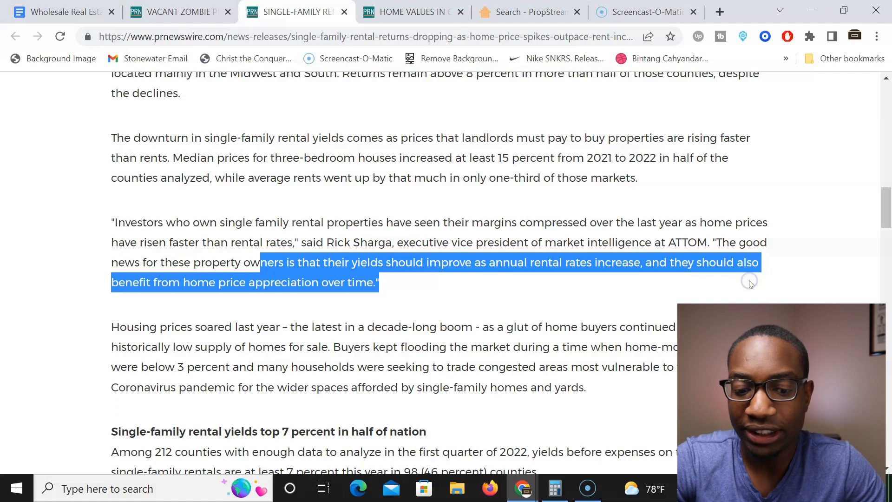
{"action": "left_click", "coordinate": [636, 271]}
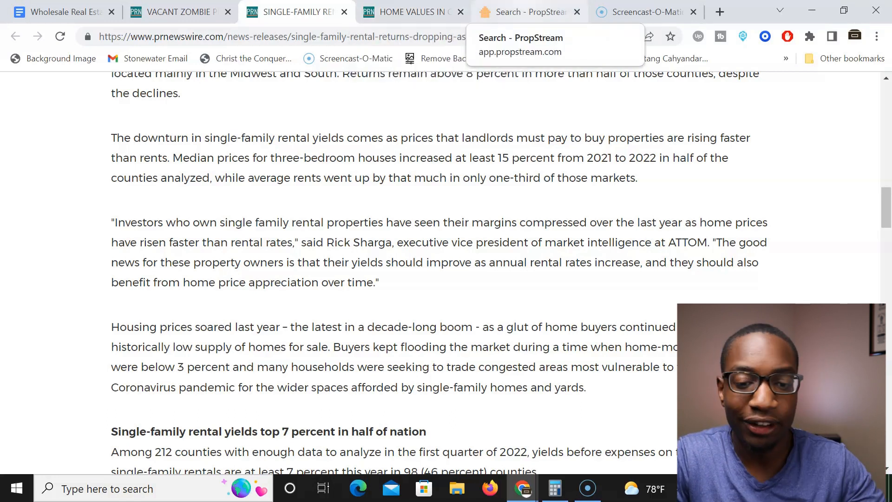
Step: Switch back to PropStream and remove the Zombie Properties quick list from the Atlanta, GA search
{"action": "left_click", "coordinate": [530, 11]}
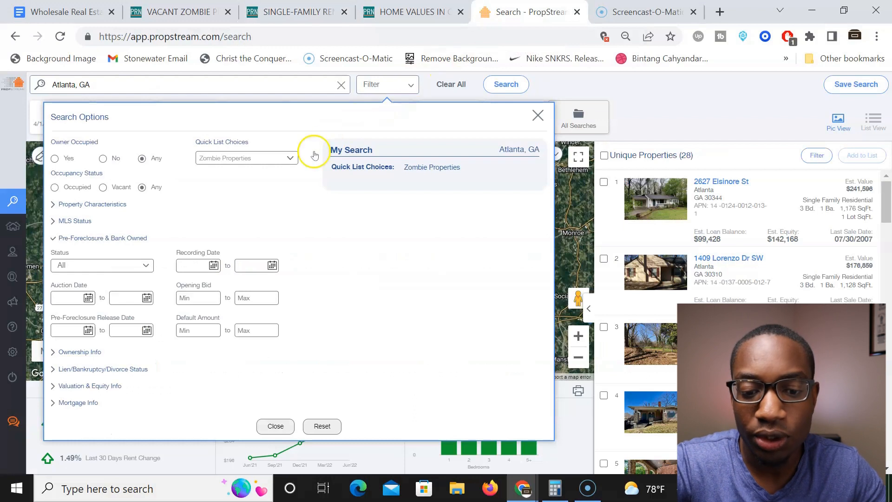
{"action": "mouse_move", "coordinate": [534, 168]}
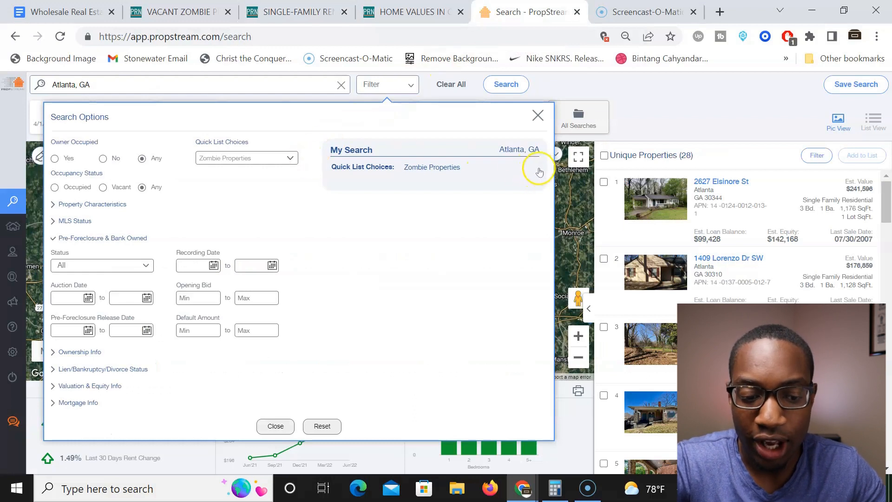
{"action": "left_click", "coordinate": [536, 169]}
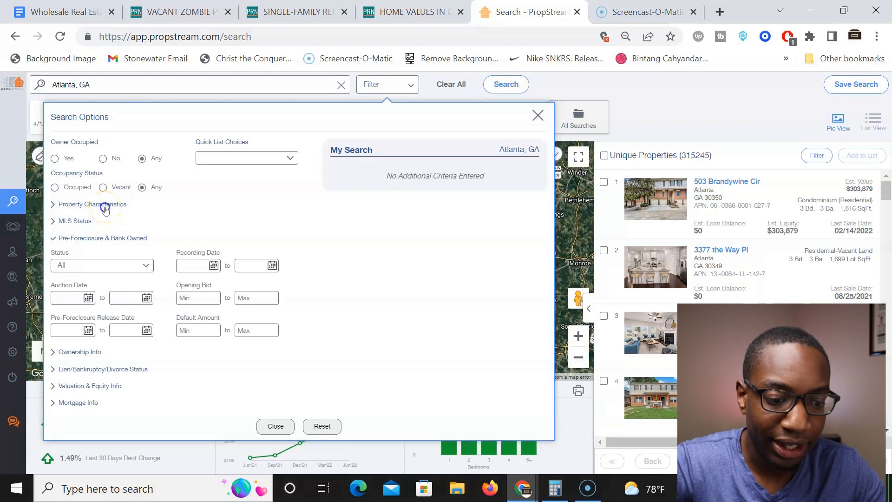
Step: Filter the Atlanta, GA search by the property types Multi-Family 2-4 and Multi-Family 5+
{"action": "left_click", "coordinate": [104, 205]}
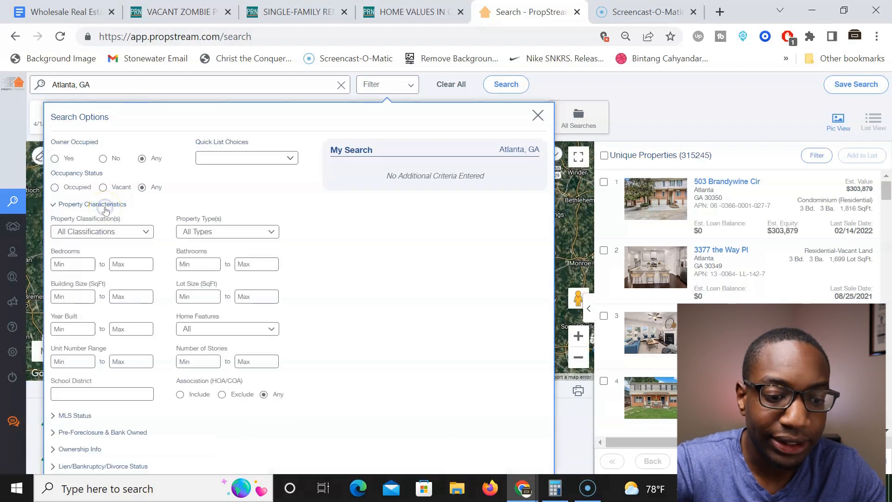
{"action": "left_click", "coordinate": [205, 231]}
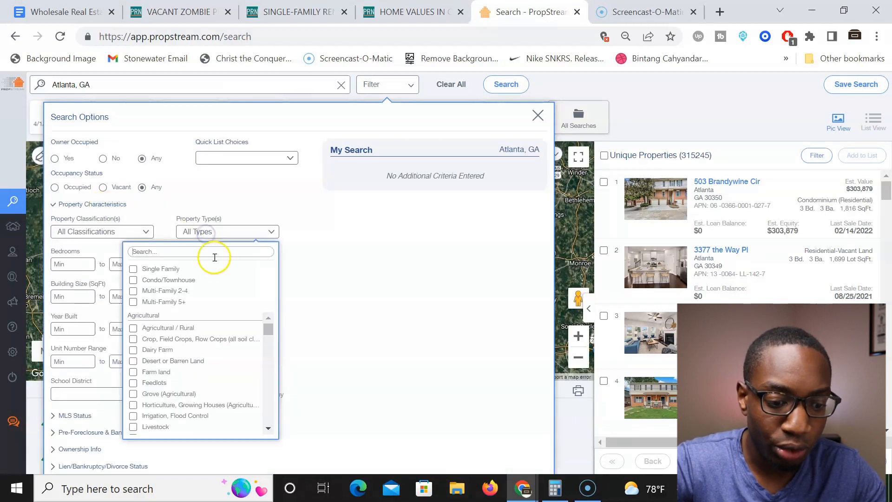
{"action": "left_click", "coordinate": [172, 294]}
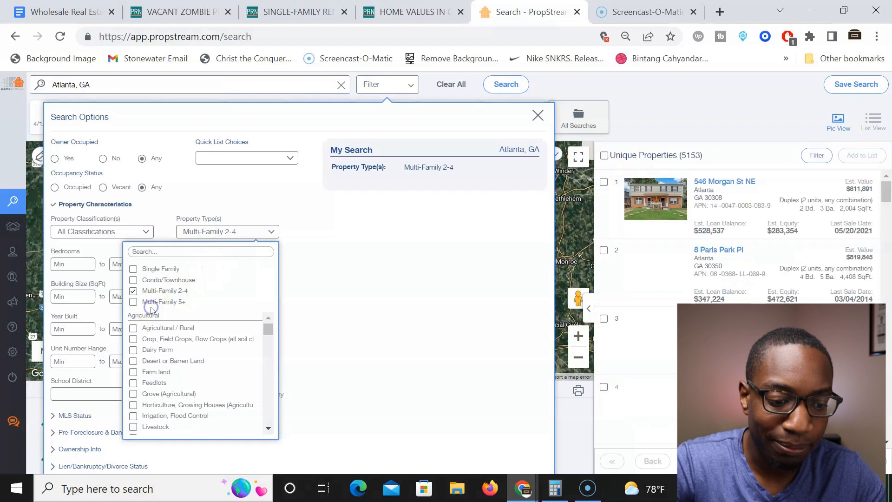
{"action": "left_click", "coordinate": [135, 302]}
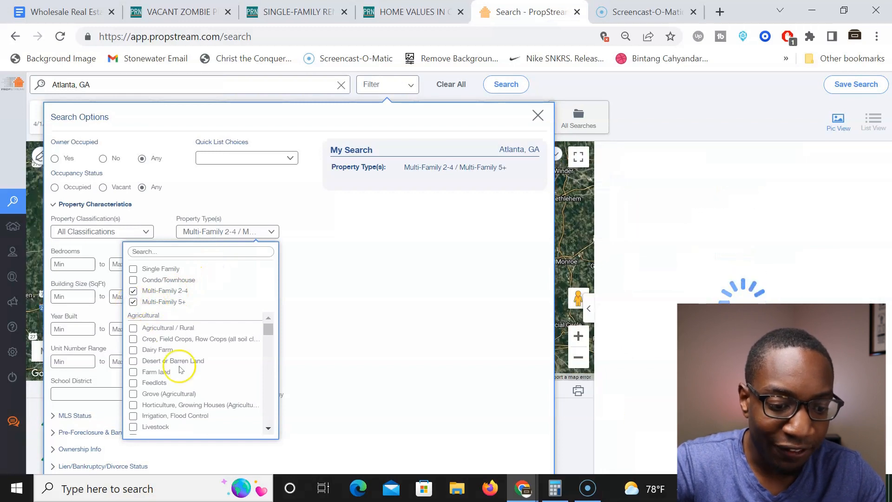
Step: Find the apartment property types and add Apartment house (100+ units), Apartment house (5+ units) and Apartments (generic) to the filter
{"action": "left_click", "coordinate": [205, 251]}
{"action": "type", "text": "apa"}
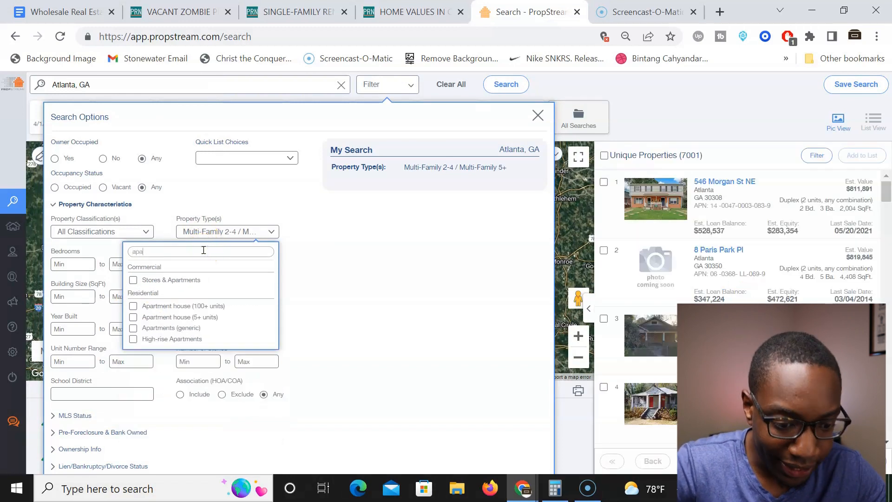
{"action": "left_click", "coordinate": [190, 306]}
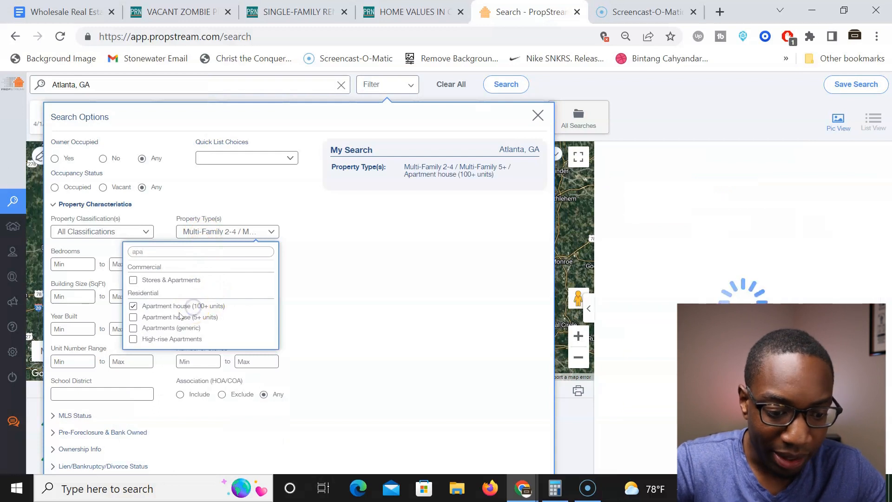
{"action": "left_click", "coordinate": [163, 317]}
{"action": "left_click", "coordinate": [146, 328]}
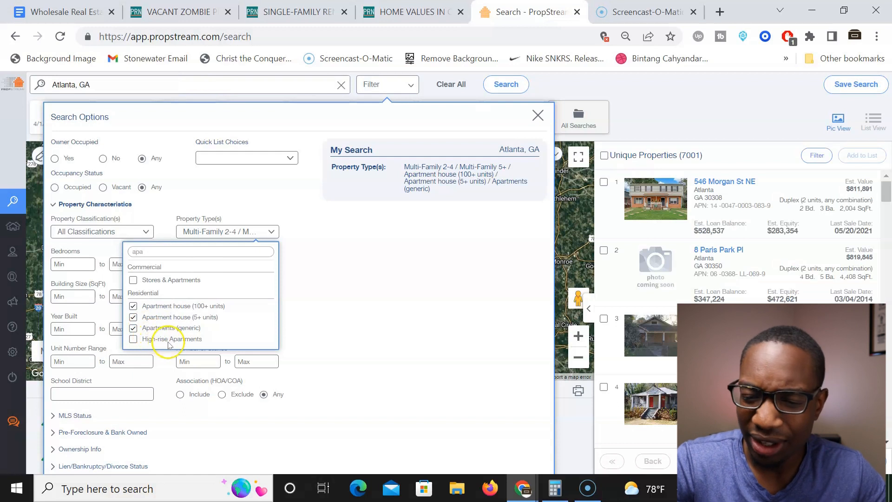
{"action": "left_click", "coordinate": [396, 247]}
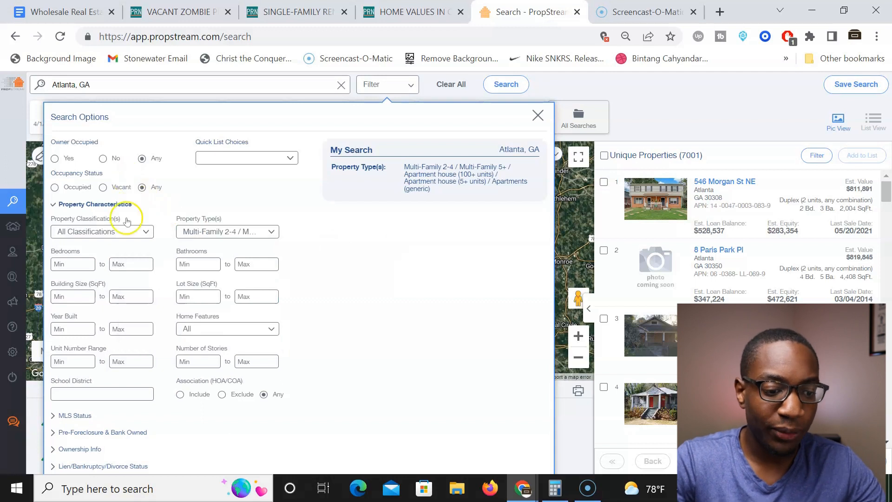
{"action": "left_click", "coordinate": [103, 204]}
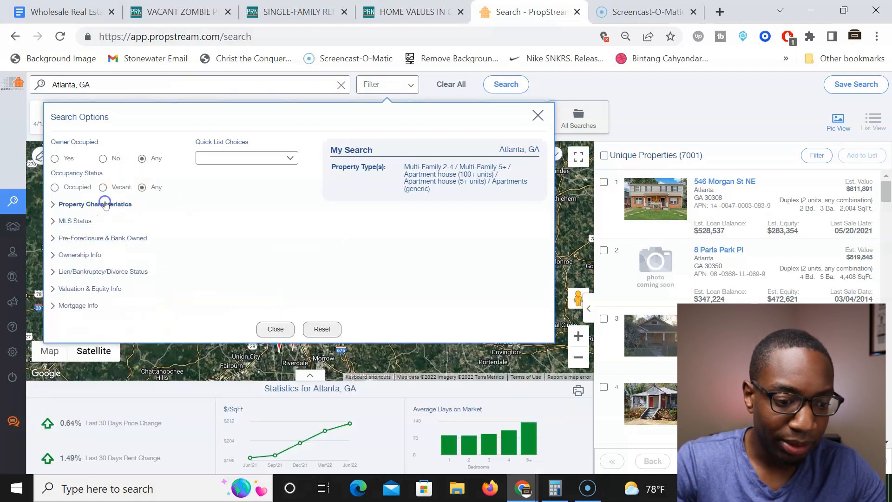
Step: Set the minimum estimated equity to 30% in the valuation and equity filters
{"action": "left_click", "coordinate": [72, 289]}
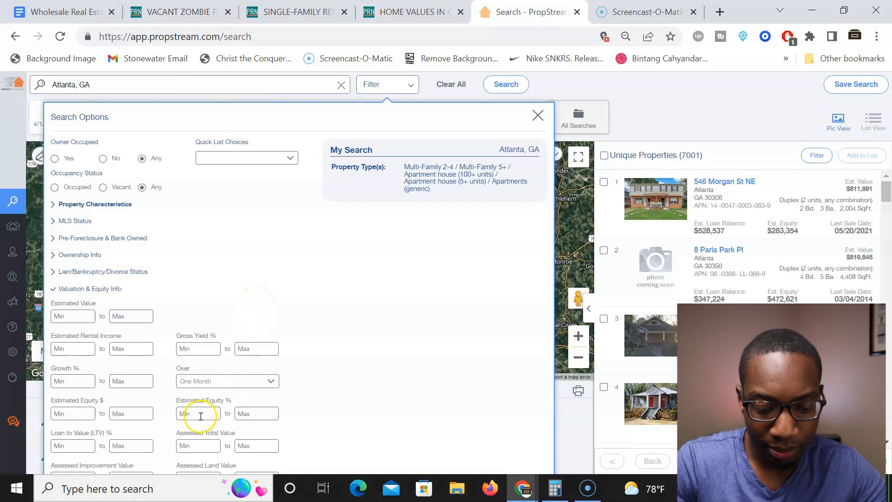
{"action": "type", "text": "30"}
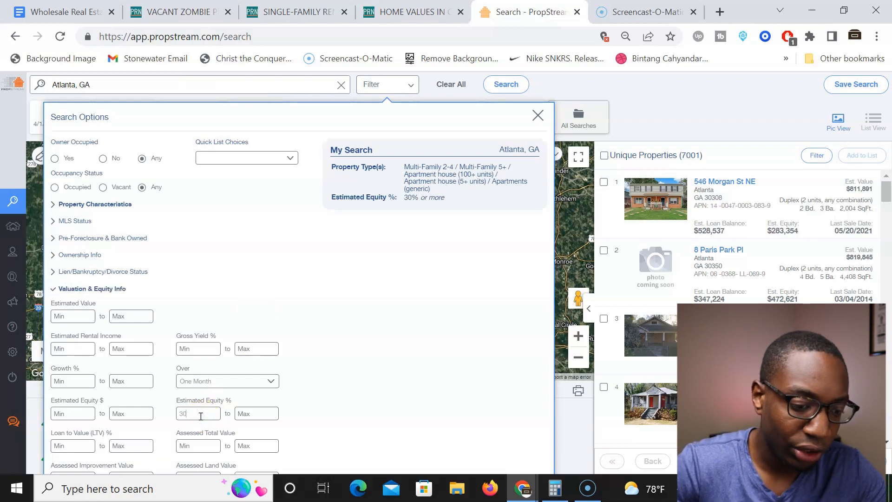
{"action": "left_click", "coordinate": [86, 289]}
Step: Restrict the ownership filters to owner type Individual with a minimum of 5 years of ownership
{"action": "left_click", "coordinate": [93, 255]}
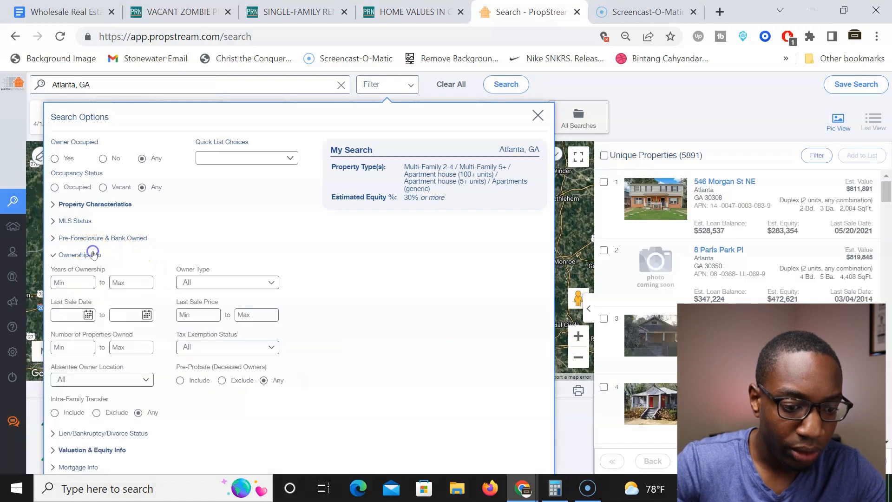
{"action": "left_click", "coordinate": [234, 287]}
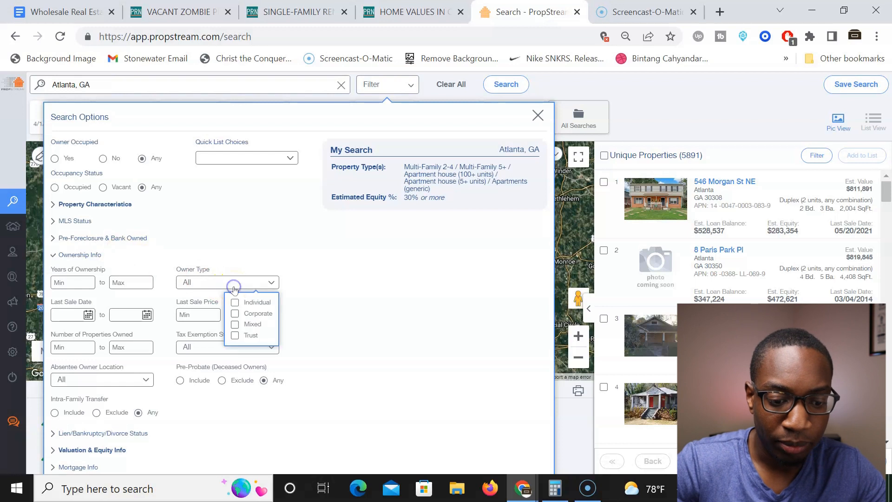
{"action": "left_click", "coordinate": [236, 302]}
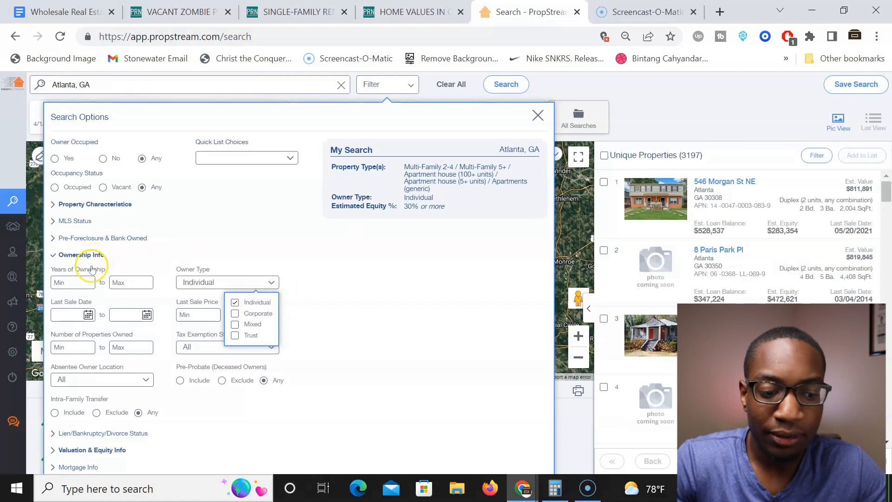
{"action": "left_click", "coordinate": [78, 283]}
{"action": "type", "text": "5"}
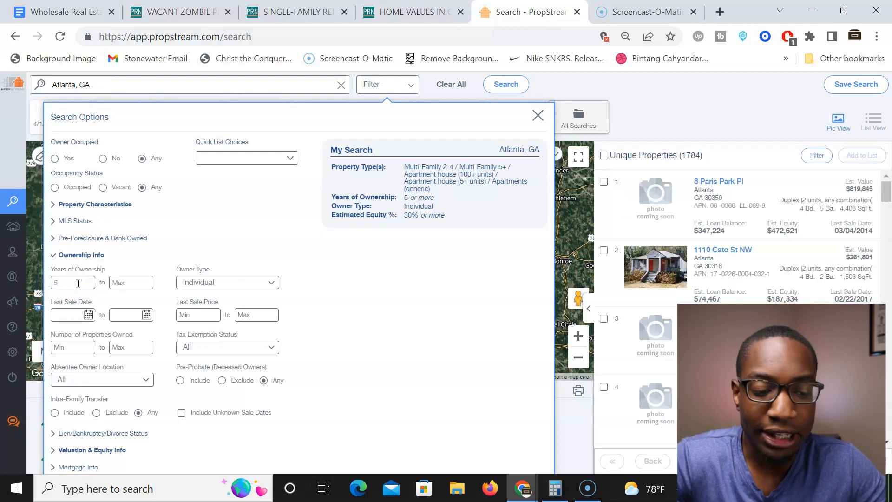
{"action": "left_click", "coordinate": [97, 257]}
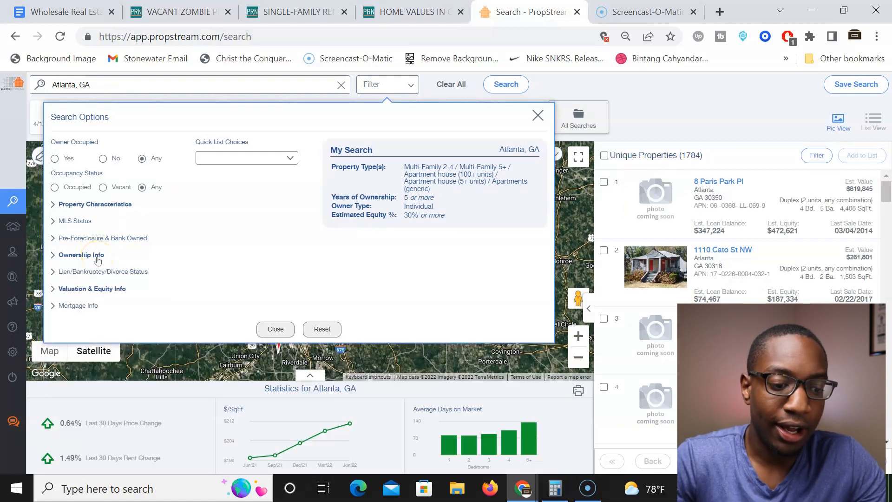
{"action": "left_click", "coordinate": [352, 281]}
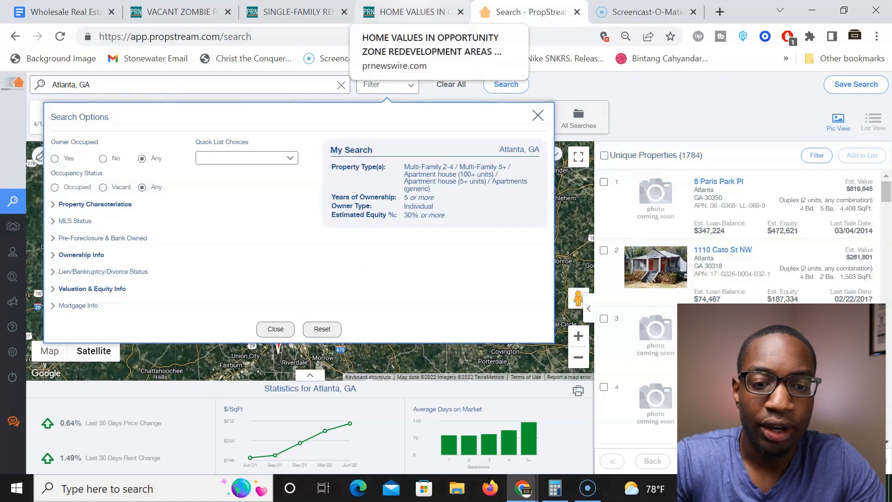
Step: Open the article on home values in Opportunity Zone redevelopment areas and review its headline and summary
{"action": "left_click", "coordinate": [409, 12]}
{"action": "scroll", "coordinate": [401, 276], "scroll_direction": "up", "scroll_amount": 1}
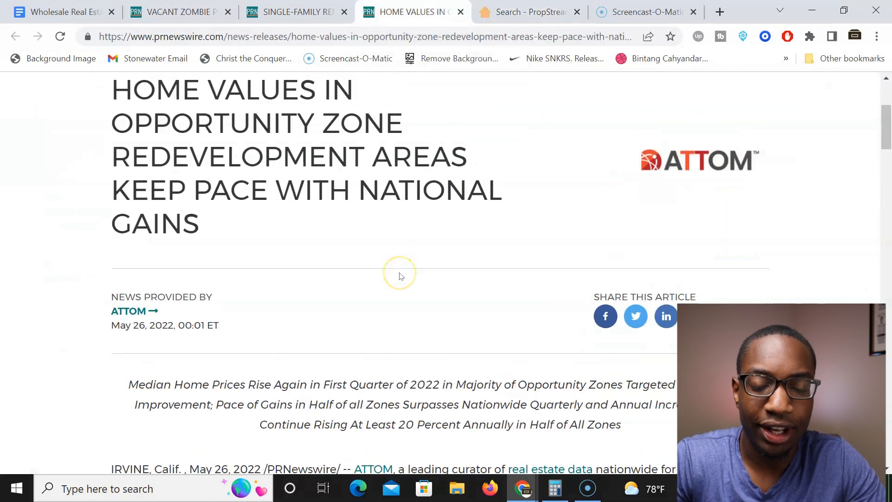
{"action": "scroll", "coordinate": [400, 276], "scroll_direction": "down", "scroll_amount": 2}
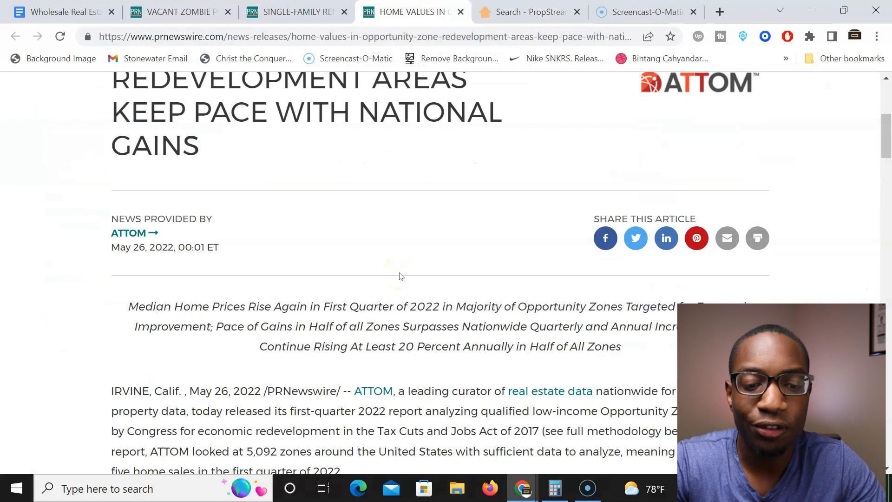
{"action": "scroll", "coordinate": [401, 276], "scroll_direction": "up", "scroll_amount": 2}
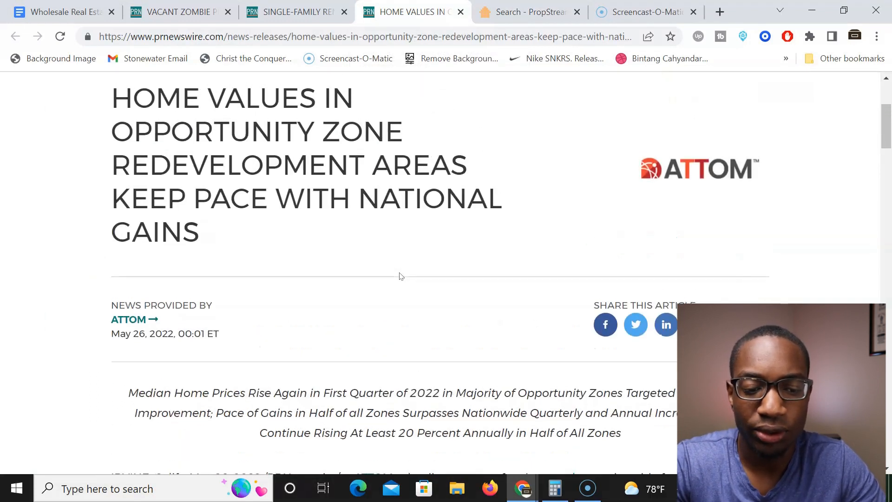
Step: Read the Opportunity Zone article's opening findings, then switch to PropStream and remove all existing criteria from the Atlanta, GA search
{"action": "scroll", "coordinate": [400, 276], "scroll_direction": "down", "scroll_amount": 8}
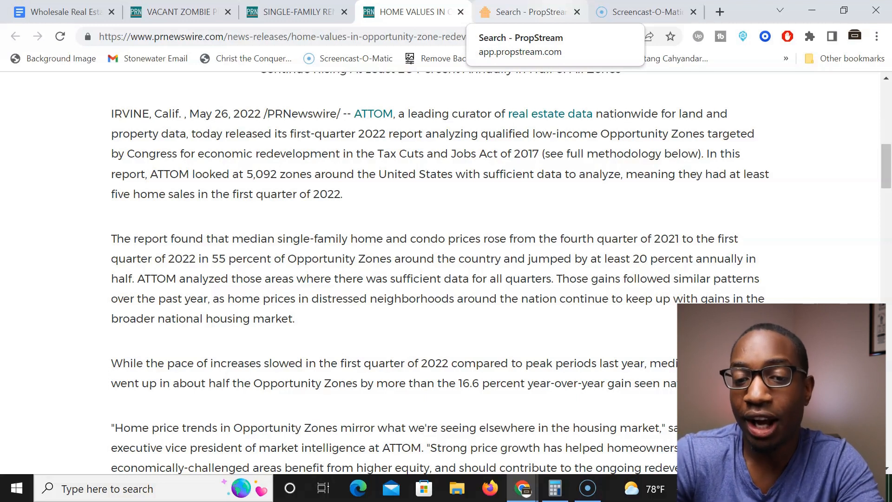
{"action": "left_click", "coordinate": [530, 12]}
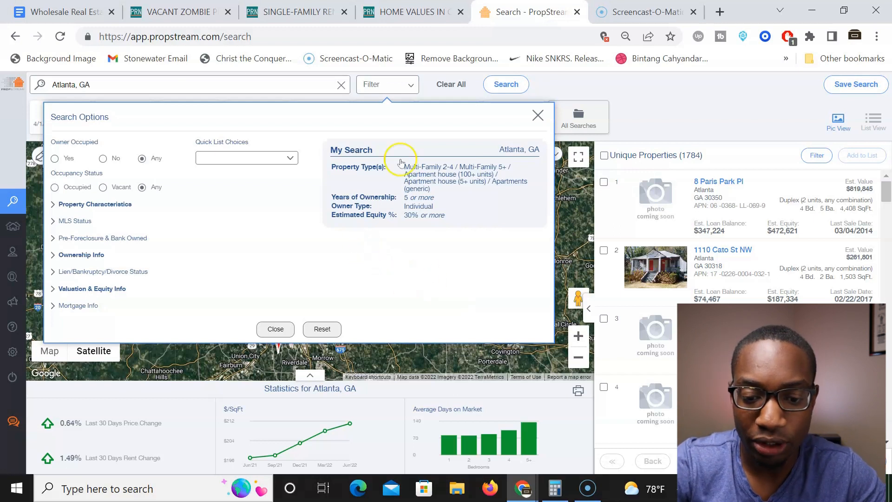
{"action": "left_click", "coordinate": [537, 167]}
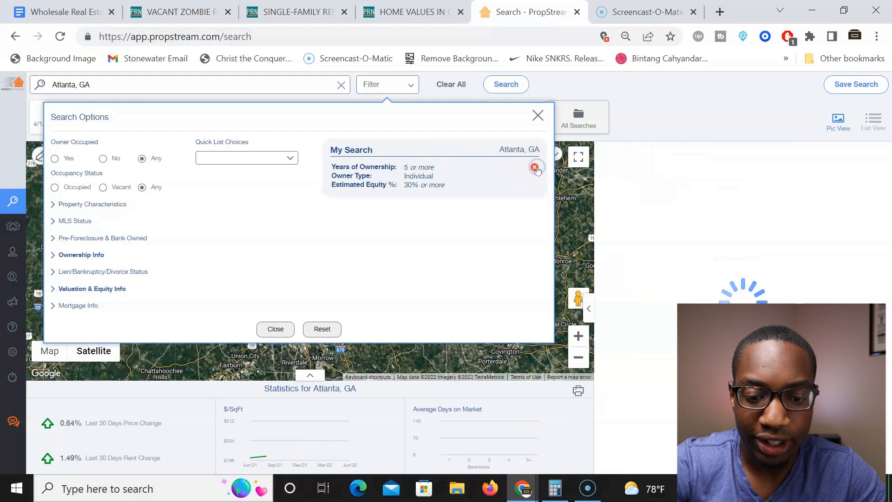
{"action": "left_click", "coordinate": [536, 168]}
{"action": "left_click", "coordinate": [535, 168]}
{"action": "left_click", "coordinate": [535, 168]}
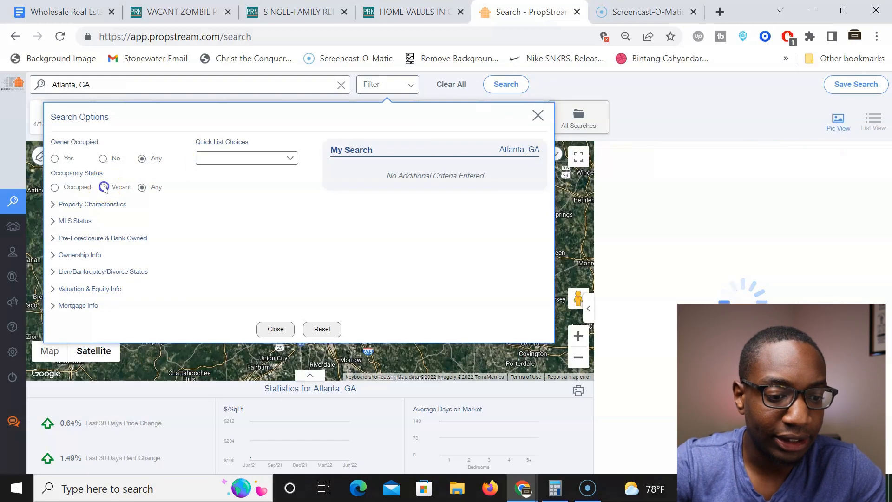
Step: Restrict the search to Vacant occupancy status and set the maximum estimated value to $250,000
{"action": "left_click", "coordinate": [104, 188]}
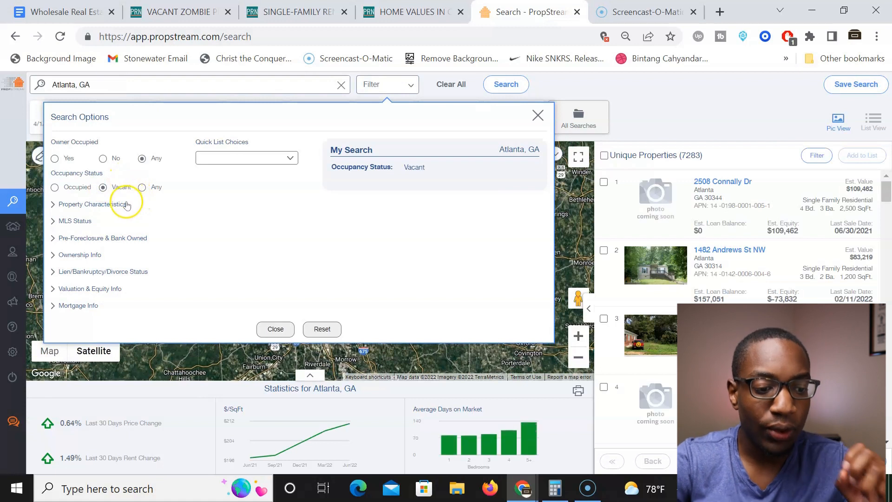
{"action": "left_click", "coordinate": [100, 289]}
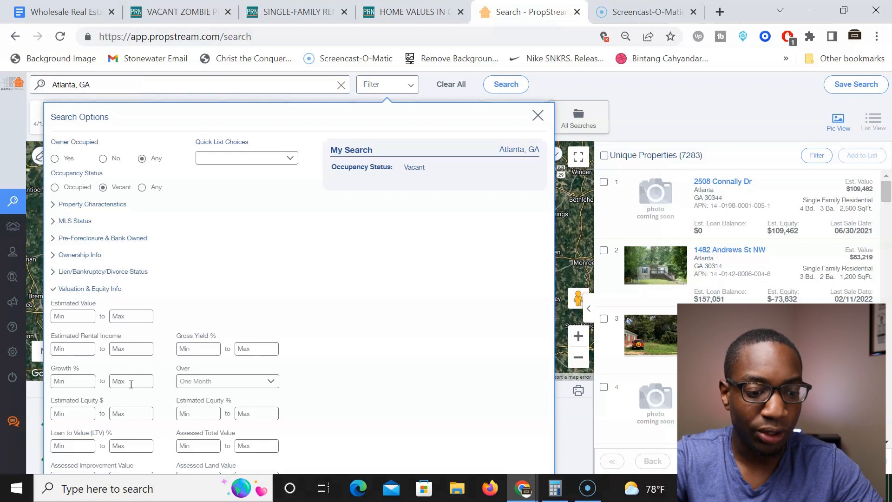
{"action": "left_click", "coordinate": [125, 317]}
{"action": "type", "text": "2500000"}
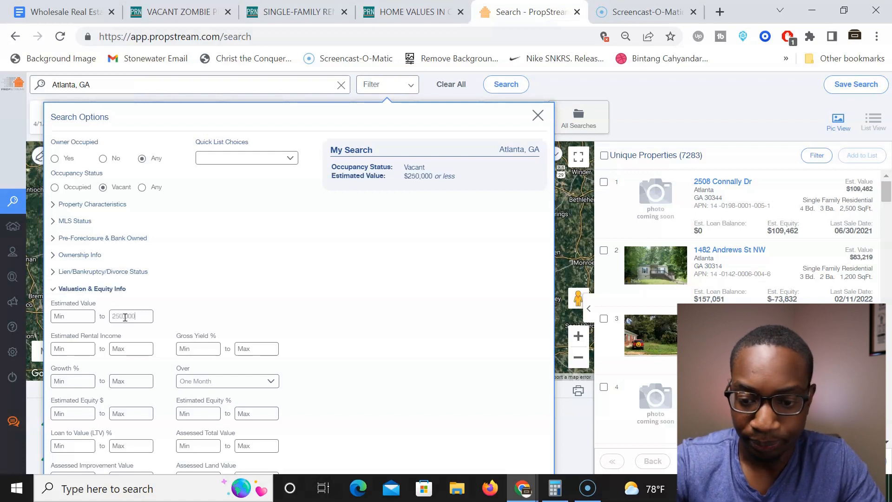
{"action": "left_click", "coordinate": [287, 274]}
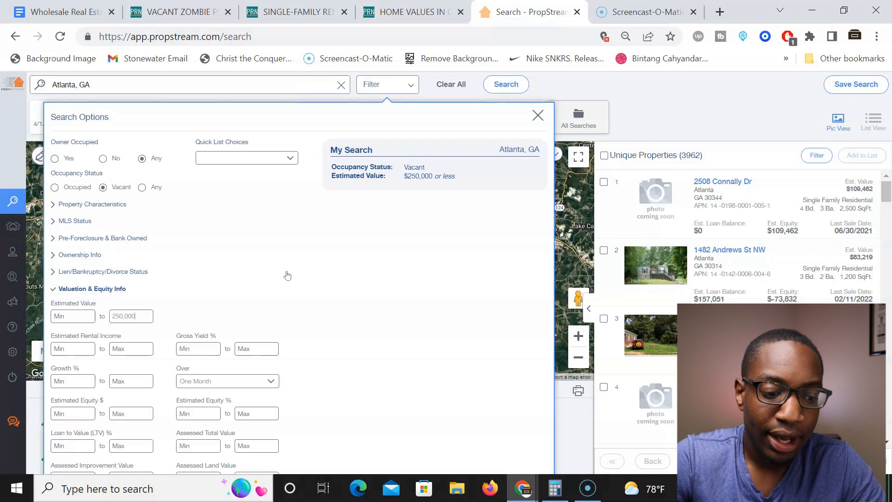
{"action": "left_click", "coordinate": [117, 289]}
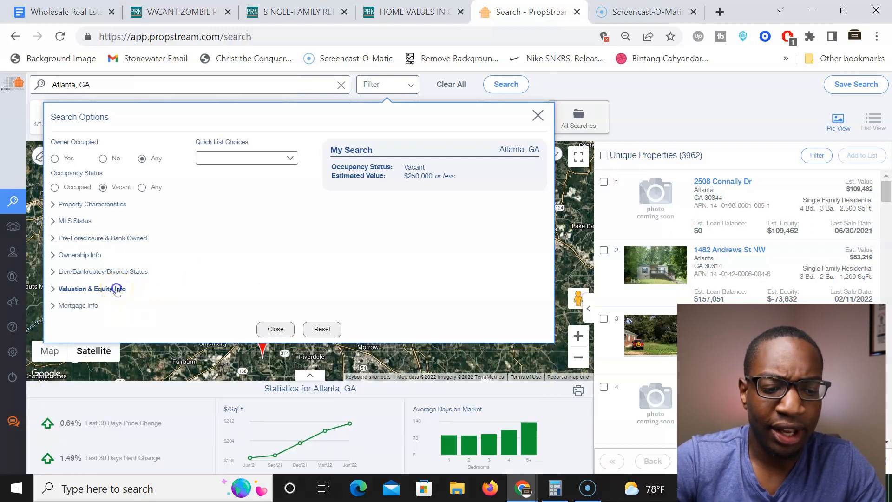
Step: Open the ownership filters of the vacant-property search
{"action": "left_click", "coordinate": [96, 259]}
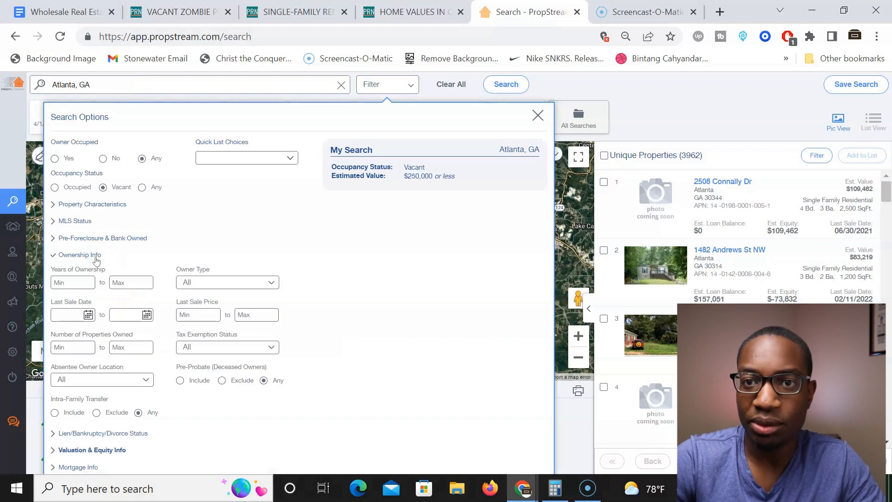